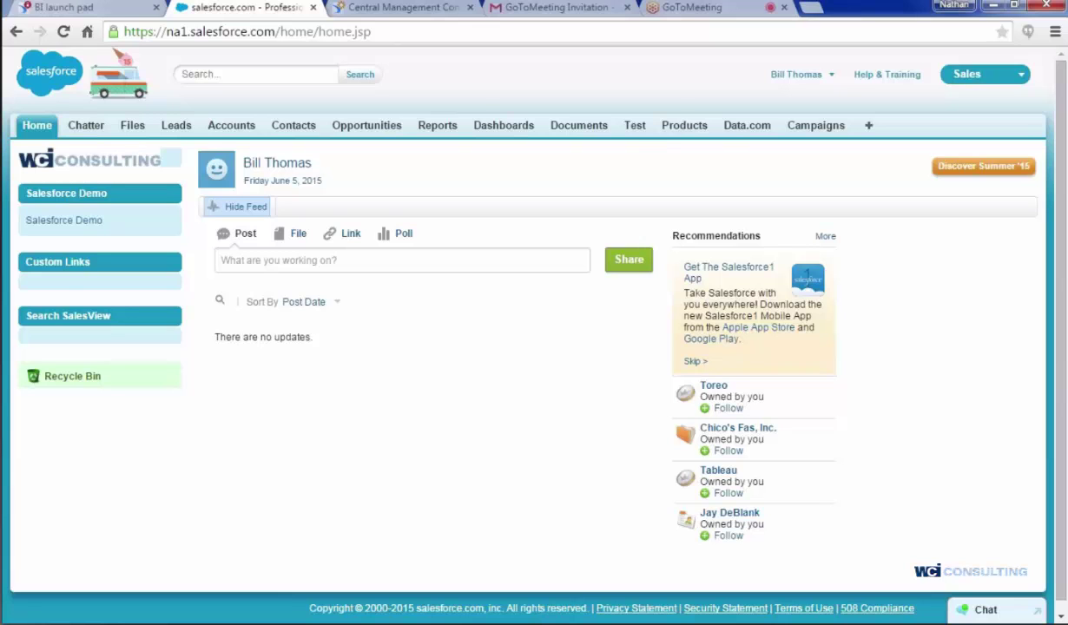
- Switch from the Salesforce home page to the SalesForce Demo.rpt account preview in Crystal Reports
key(alt+Tab)
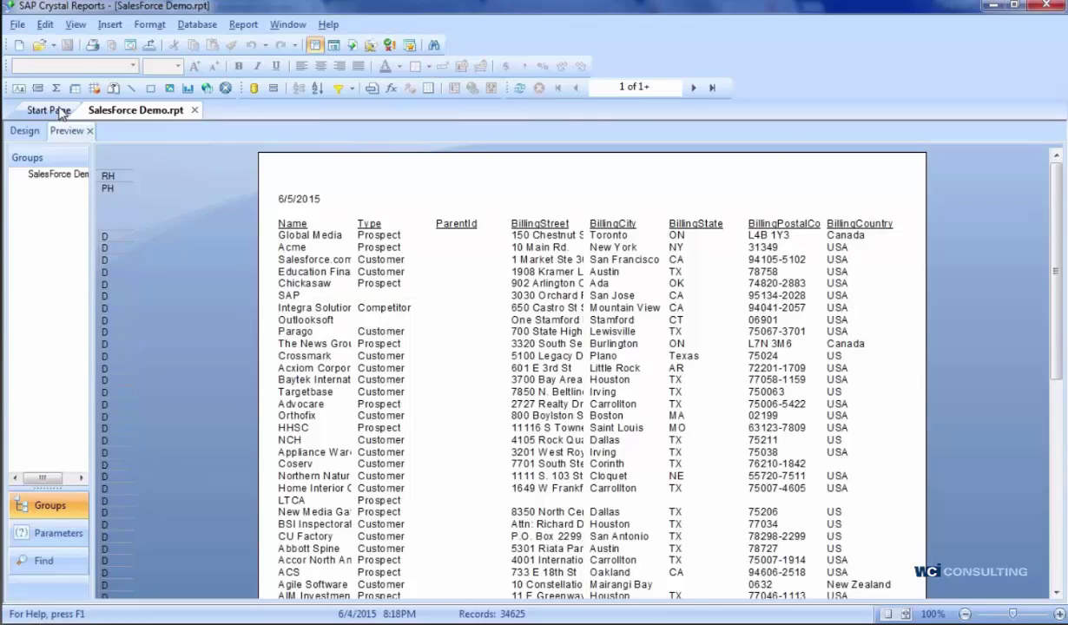
click(18, 45)
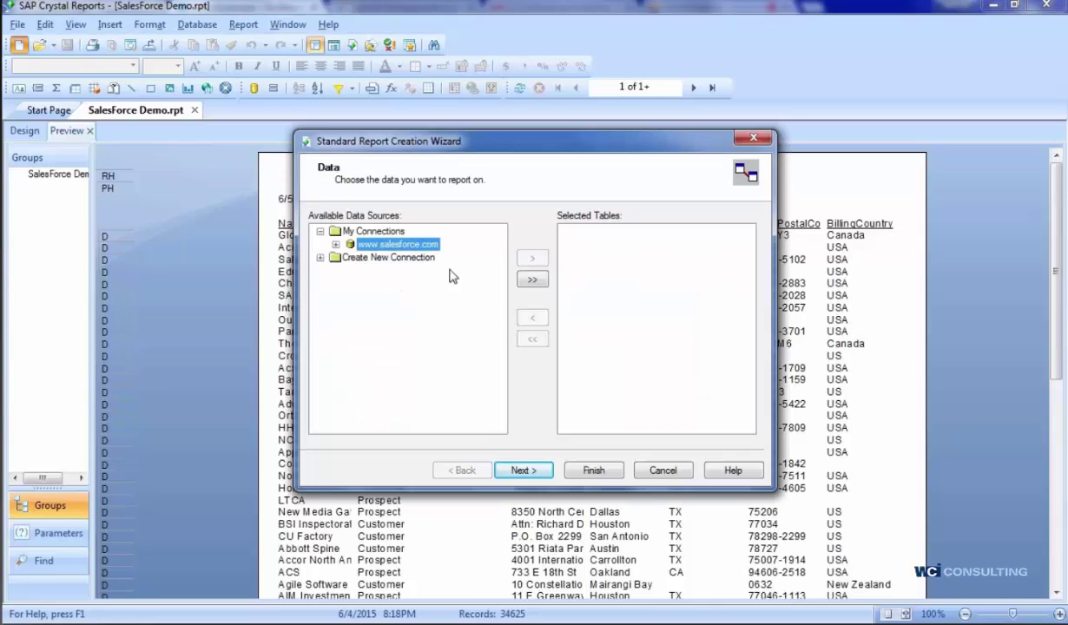
click(320, 258)
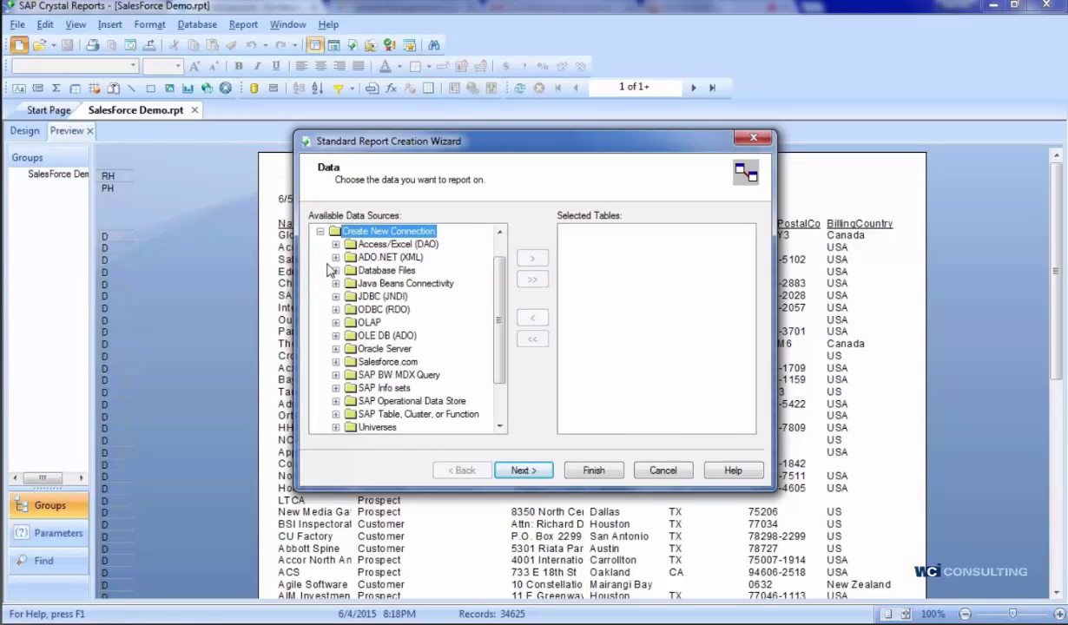
click(352, 360)
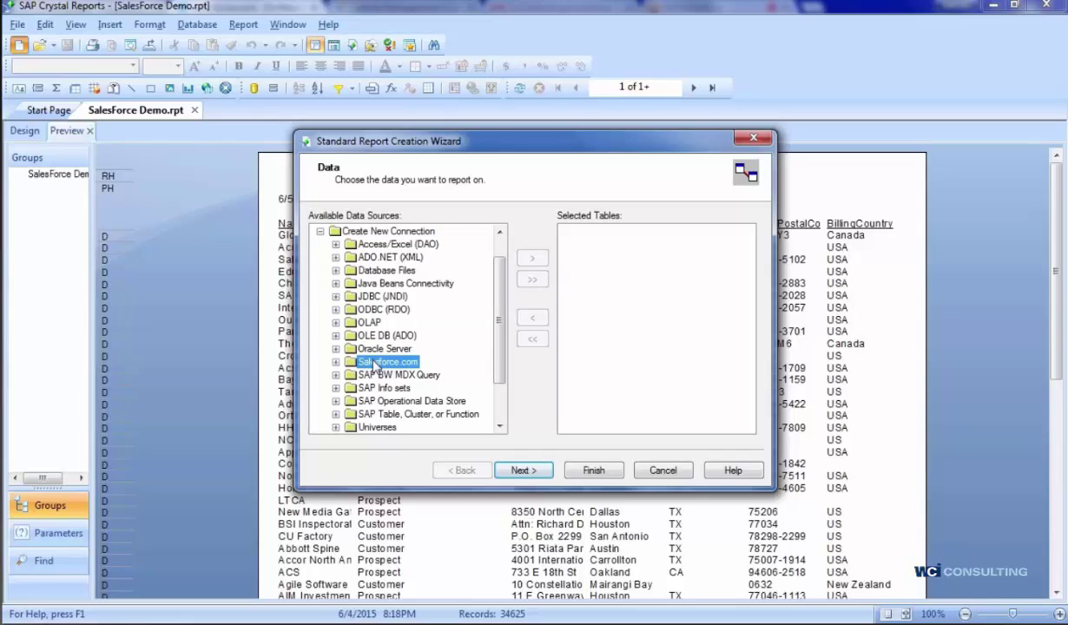
click(525, 471)
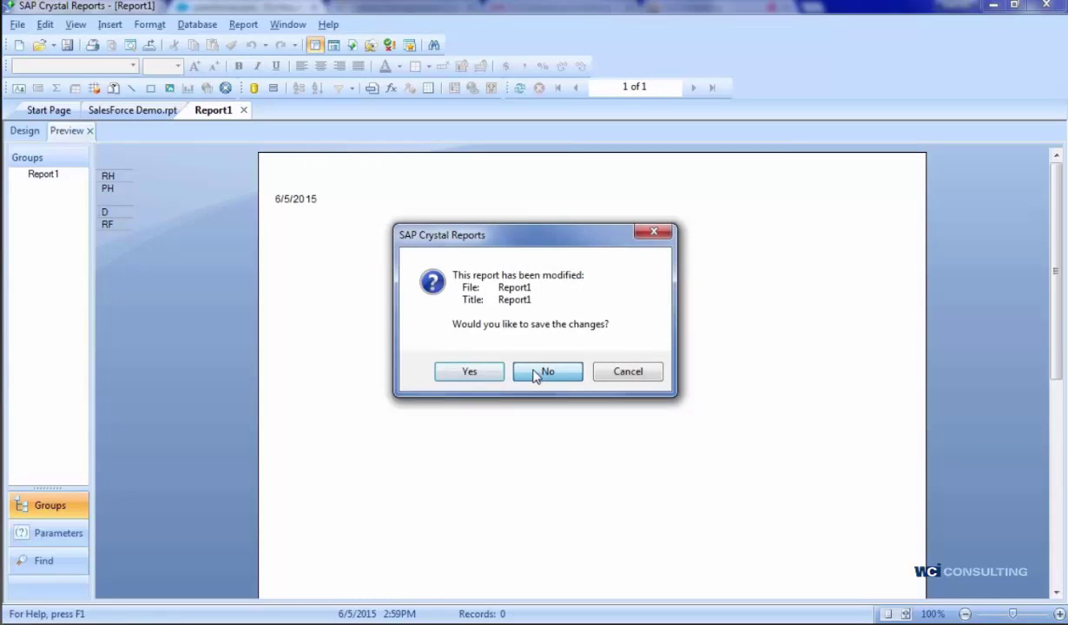
click(547, 371)
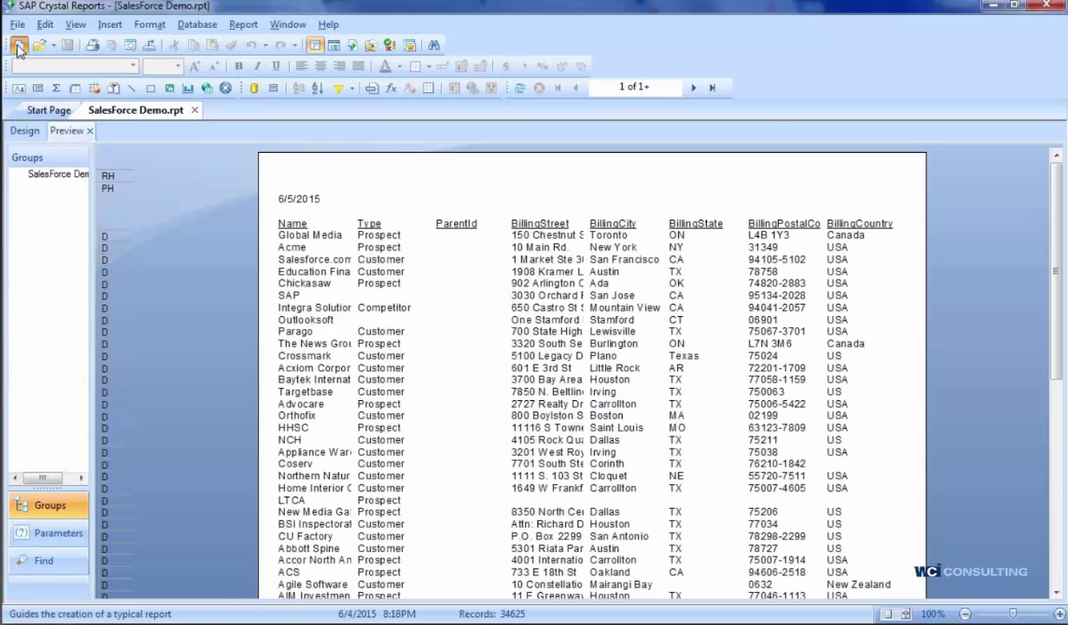
- Start a new report and expand Salesforce.com under Create New Connection
click(17, 46)
scroll(502, 322, down, 1)
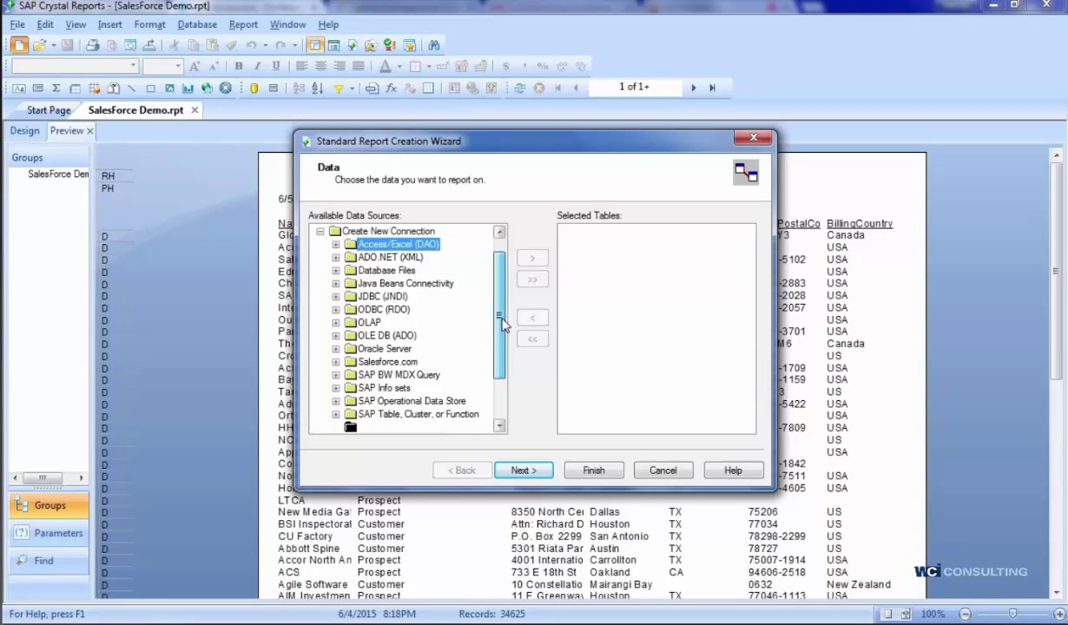
drag(502, 322, 364, 367)
click(372, 350)
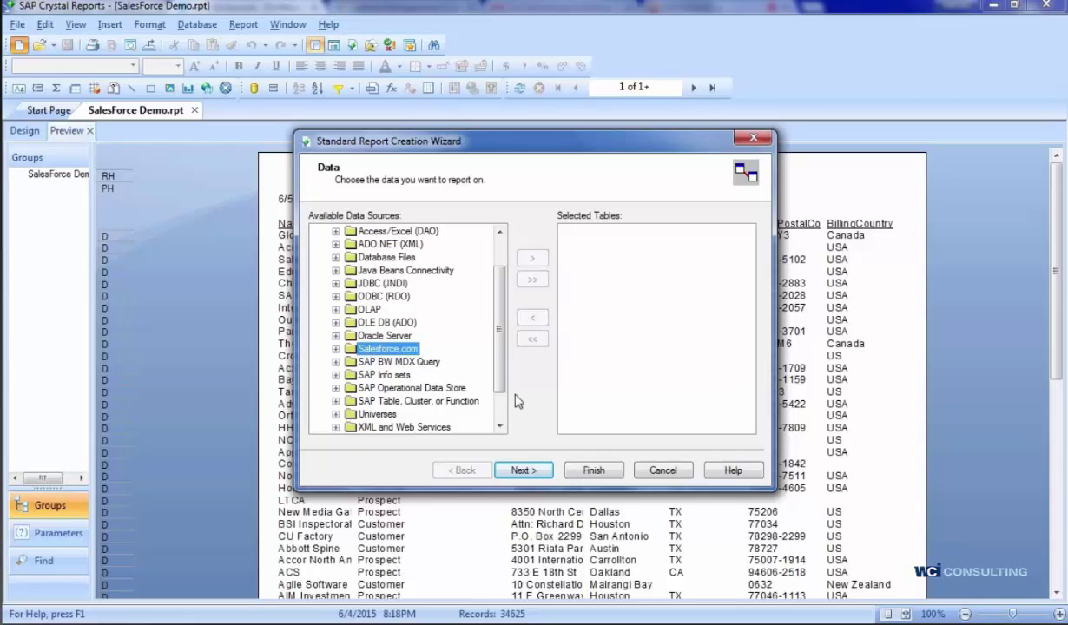
click(336, 350)
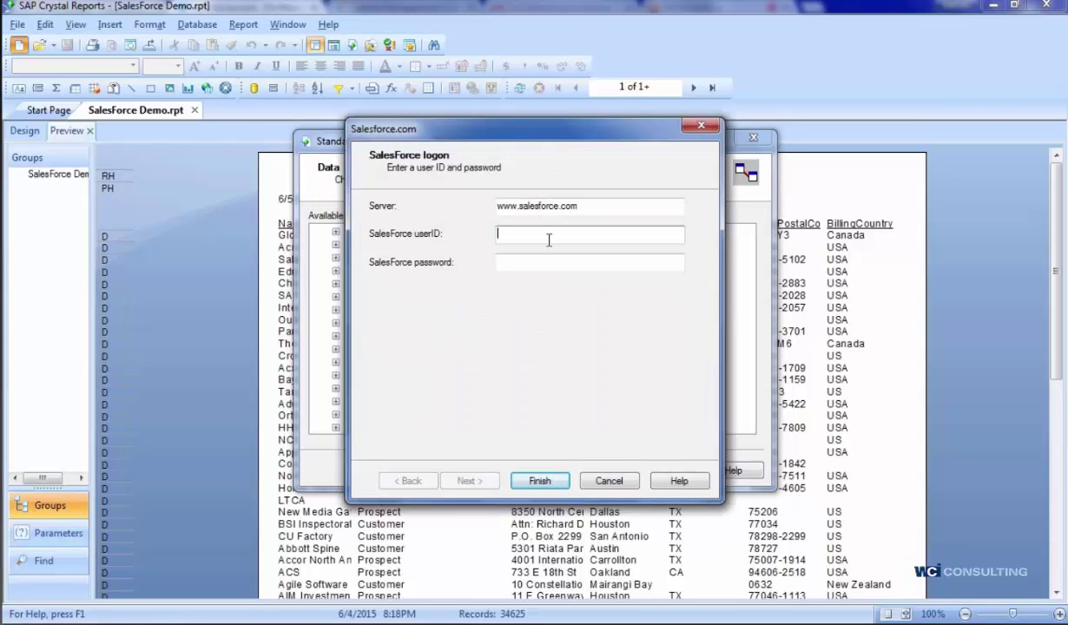
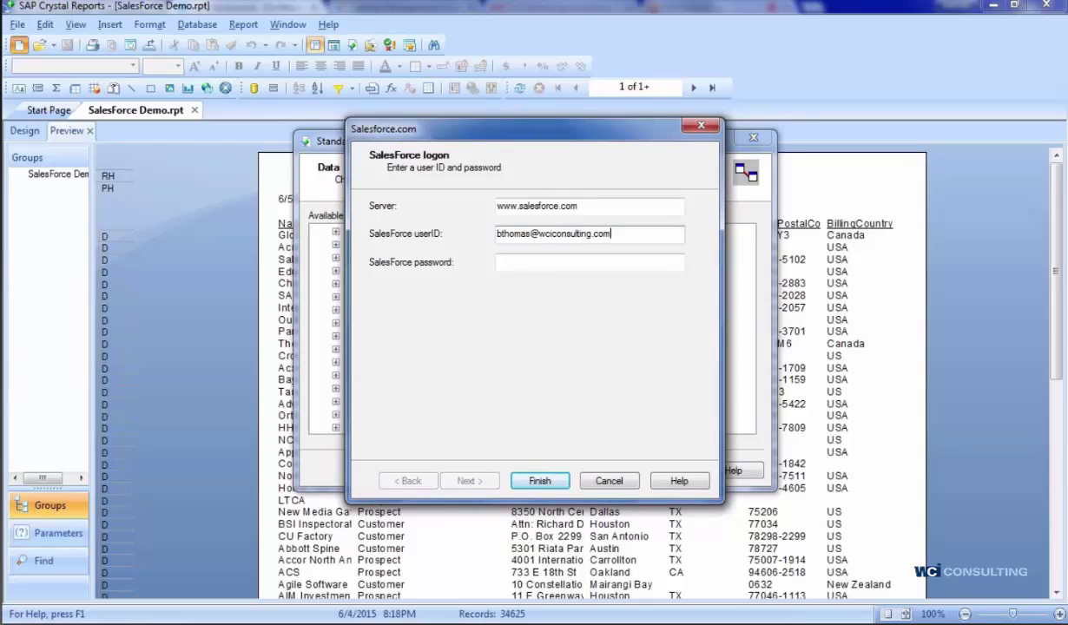
- Log on to Salesforce with the account's user ID and password
key(Tab)
key(ctrl+v)
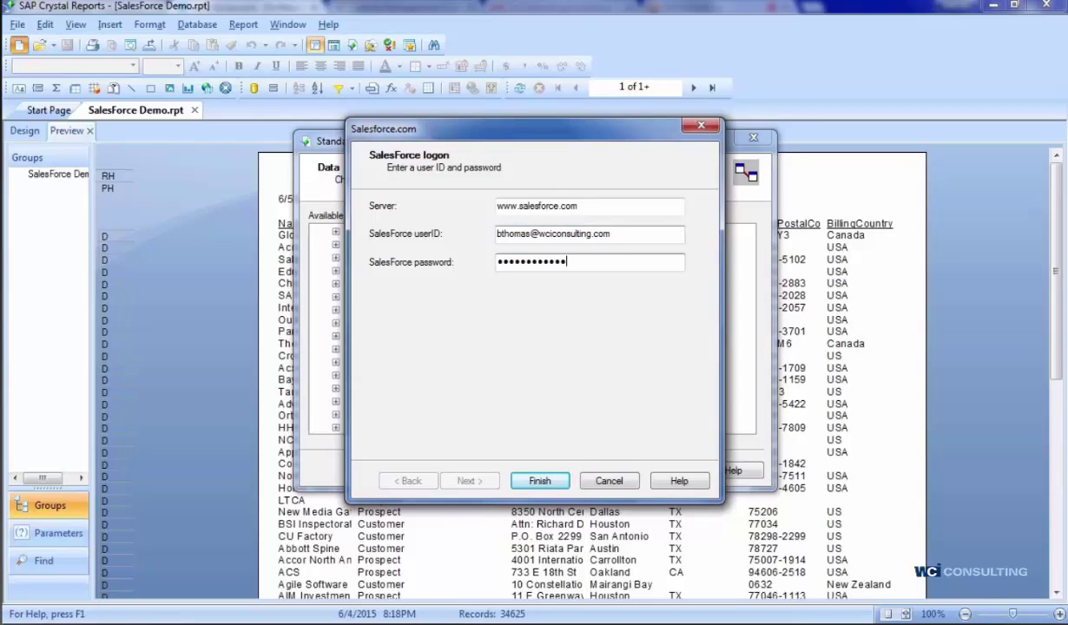
key(Return)
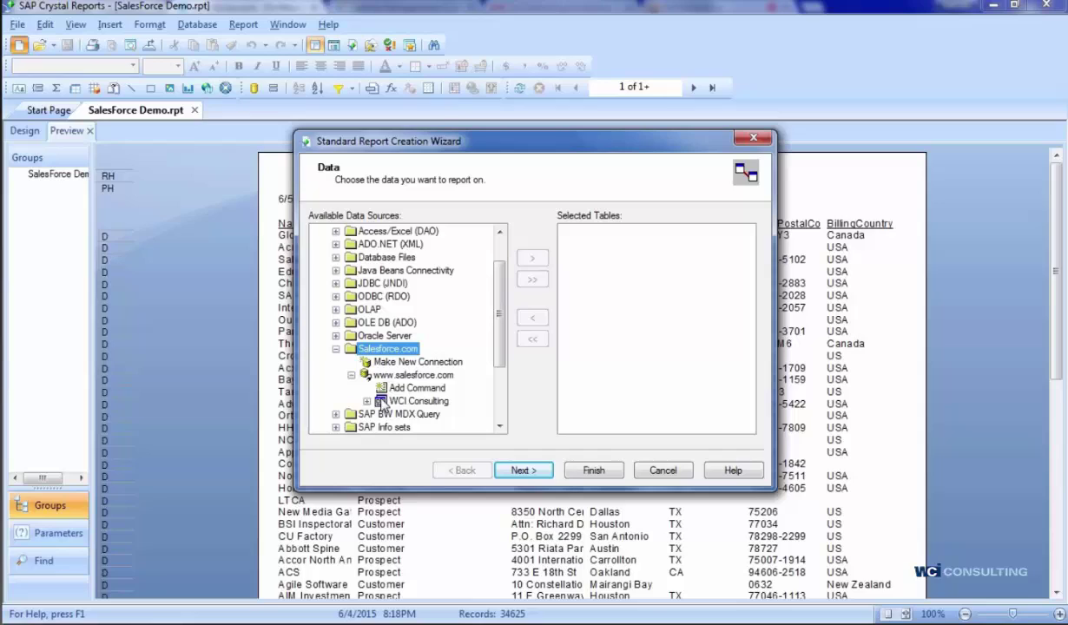
- Expand the WCI Consulting tables and add ApexComponent to the selected tables
click(366, 400)
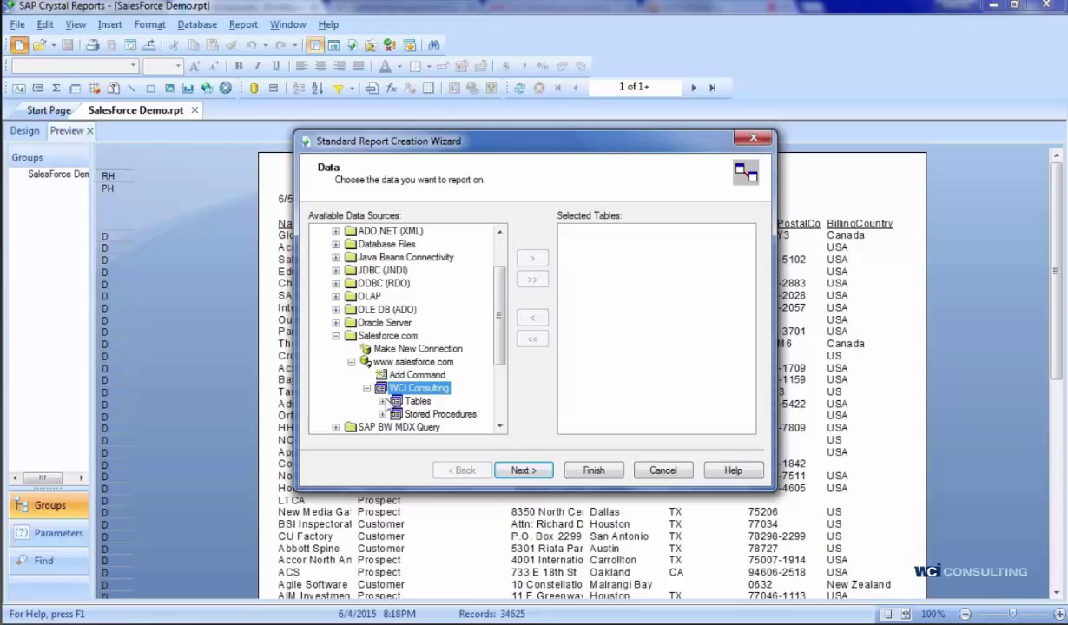
click(383, 401)
click(443, 335)
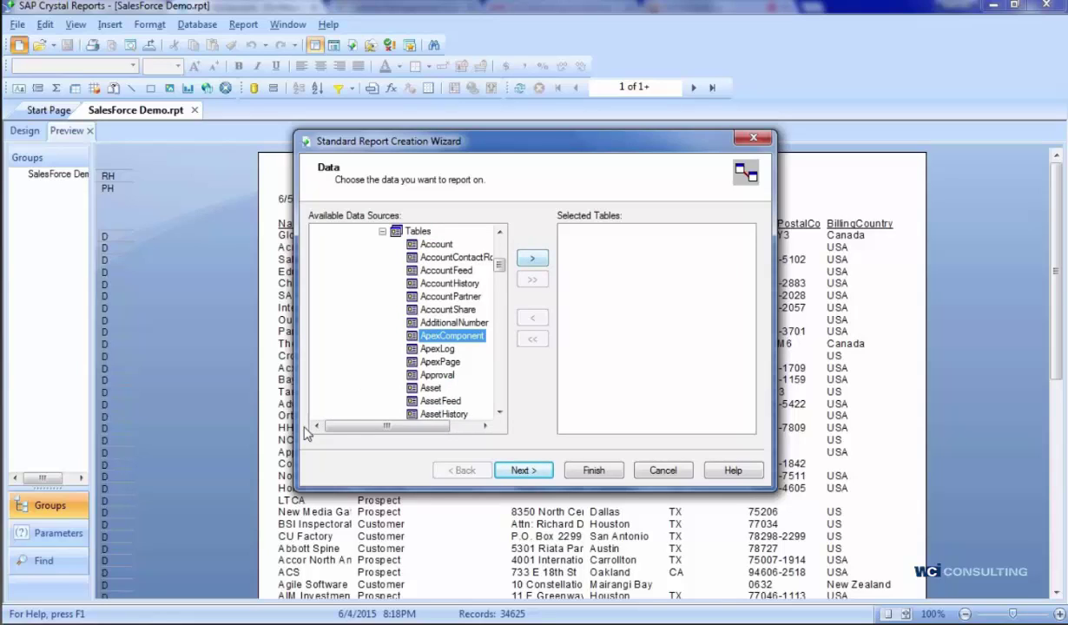
click(532, 258)
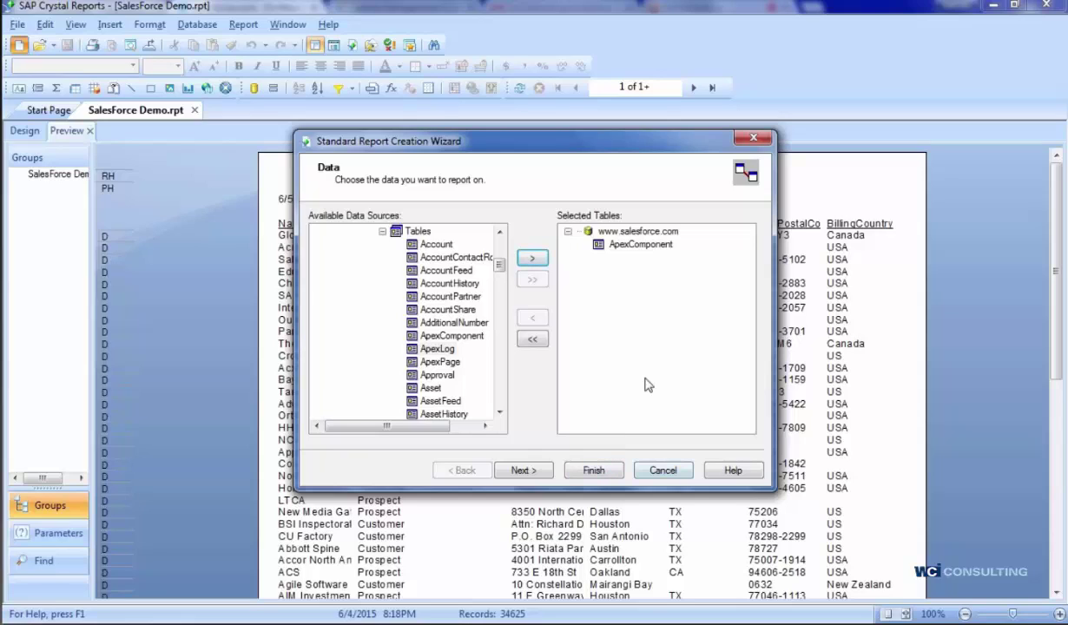
- Cancel the report wizard to return to the SalesForce Demo.rpt preview
click(499, 233)
click(499, 232)
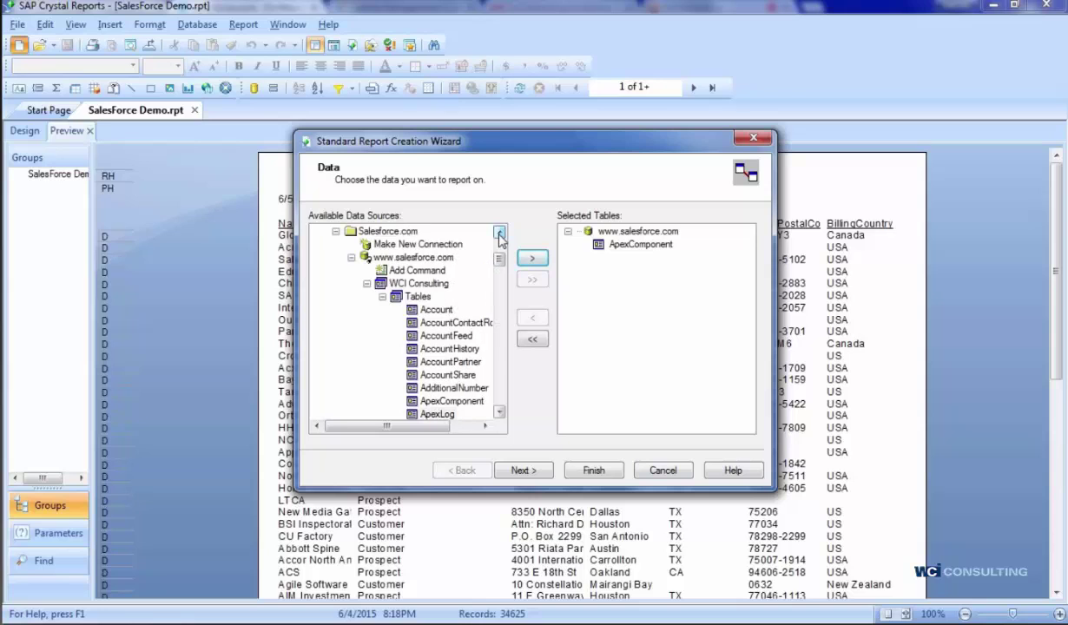
click(499, 232)
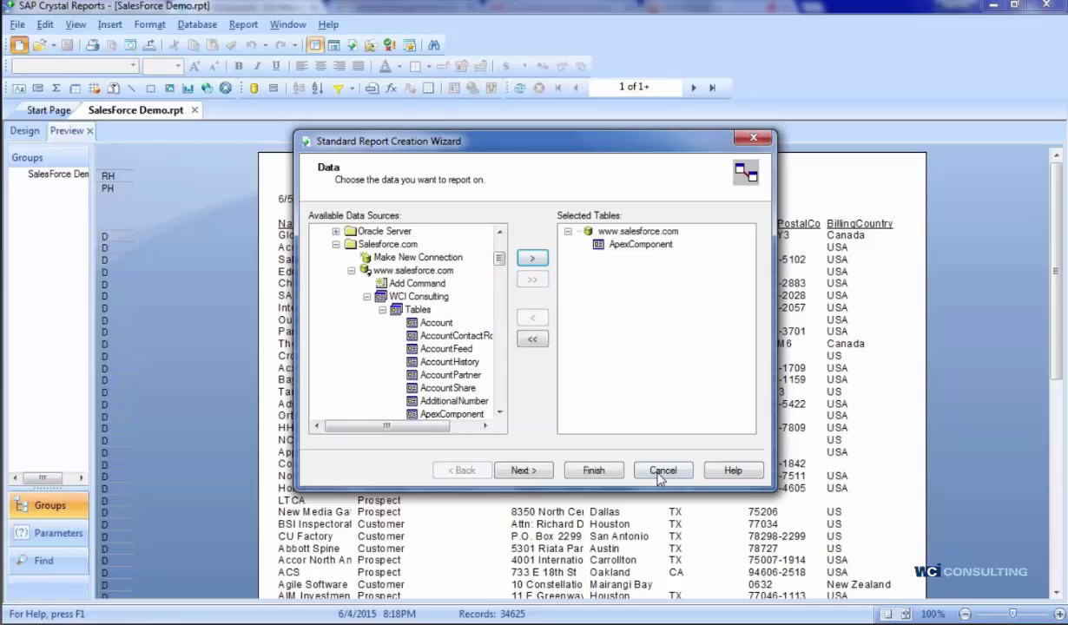
click(662, 471)
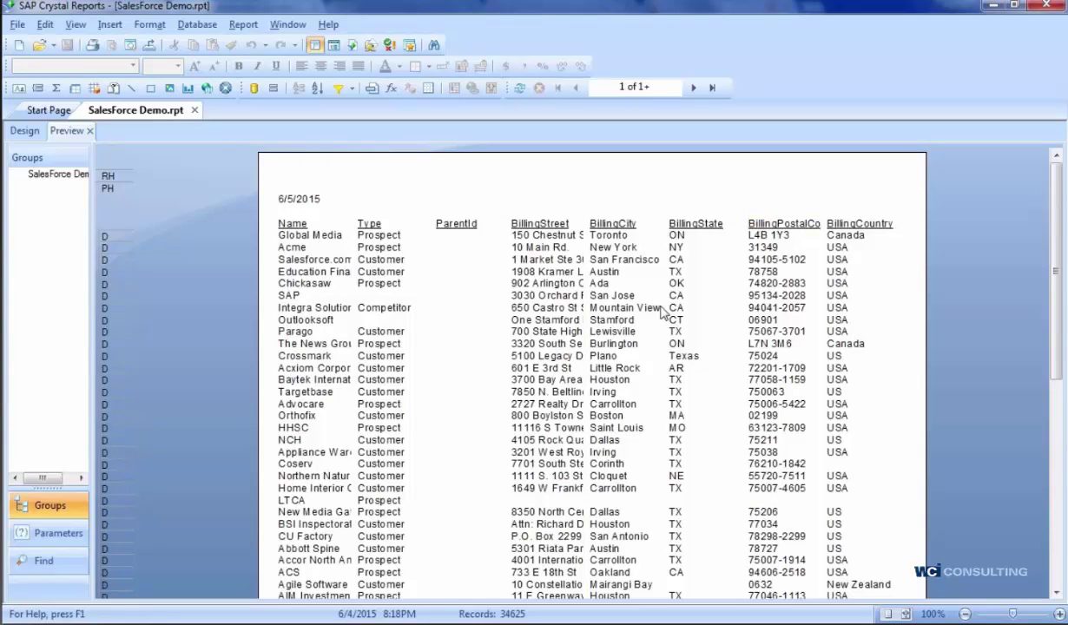
- Refresh the SalesForce Demo.rpt data from Salesforce, confirming the Refresh Report Data prompt
click(519, 88)
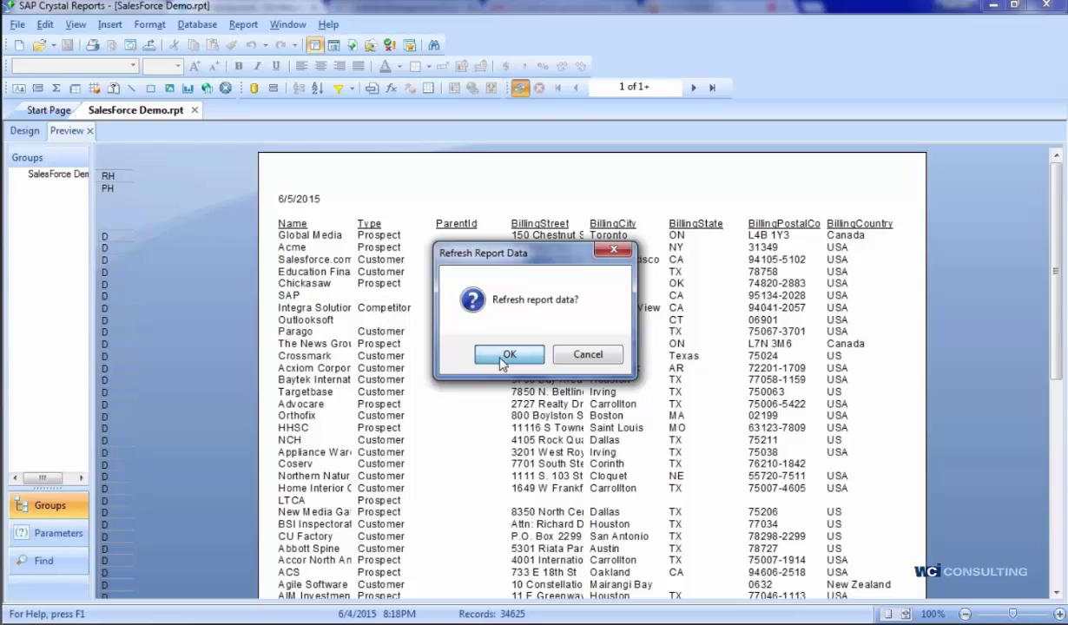
click(508, 354)
click(16, 25)
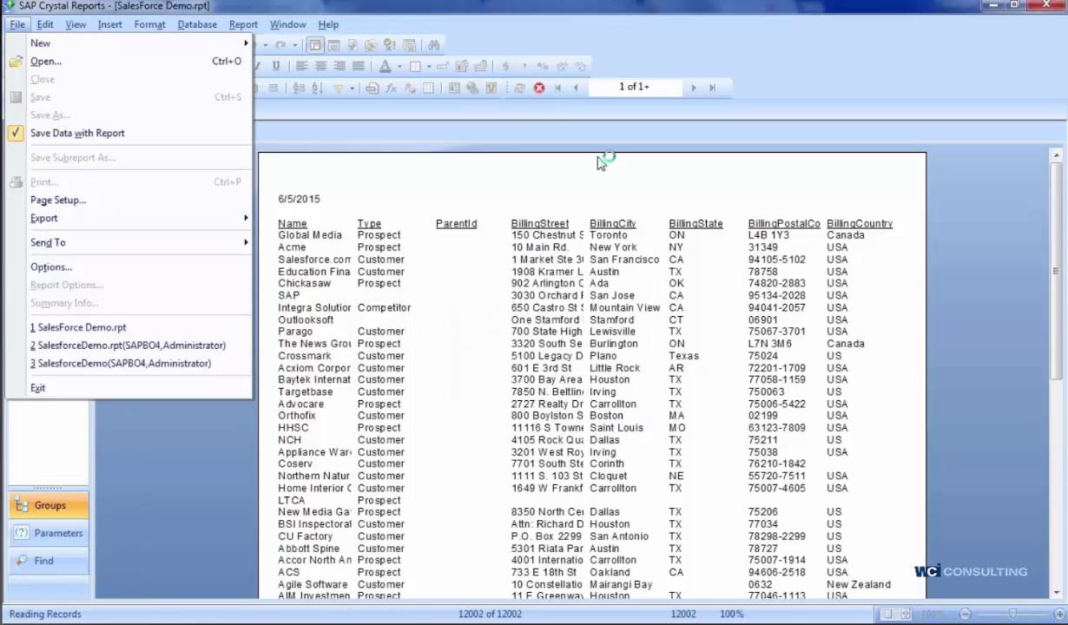
click(505, 145)
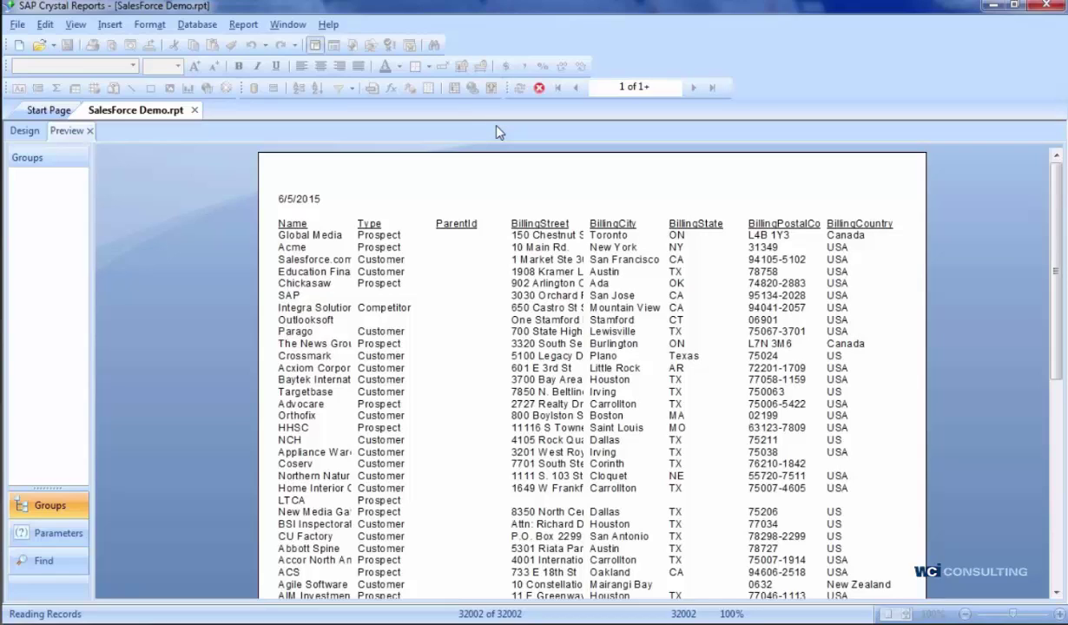
- Save the report as SalesForce Demo.rpt, replacing the existing file
click(17, 24)
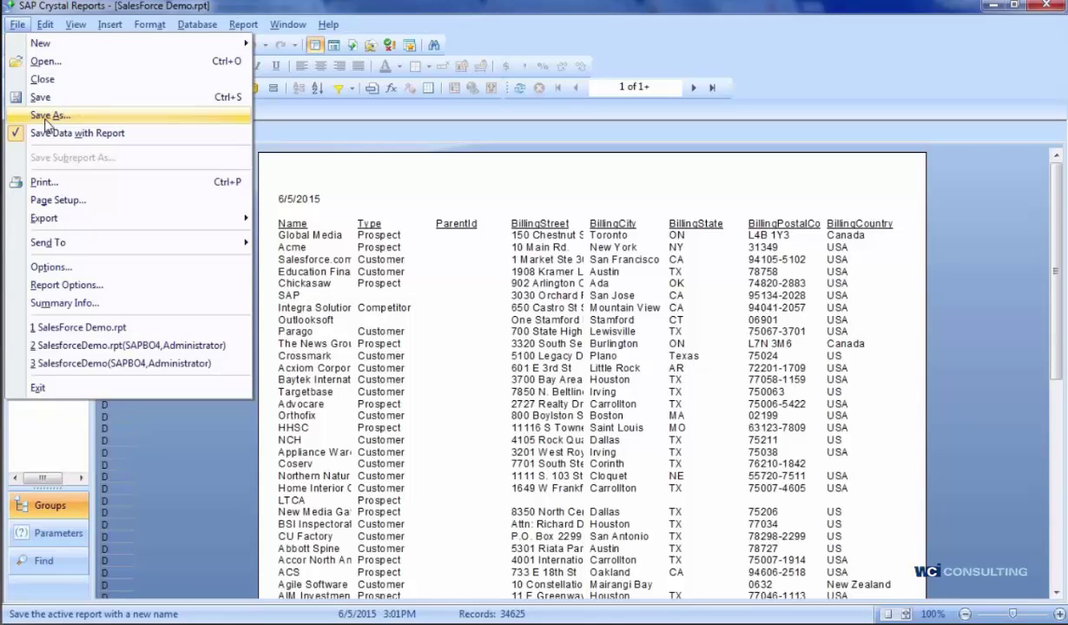
click(47, 115)
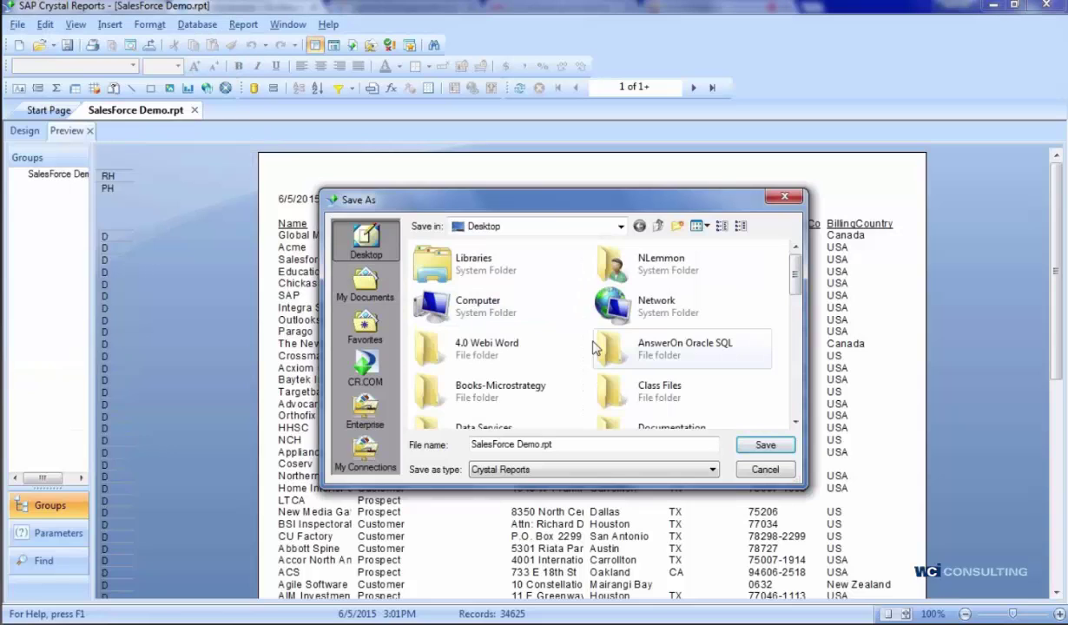
click(742, 453)
click(645, 319)
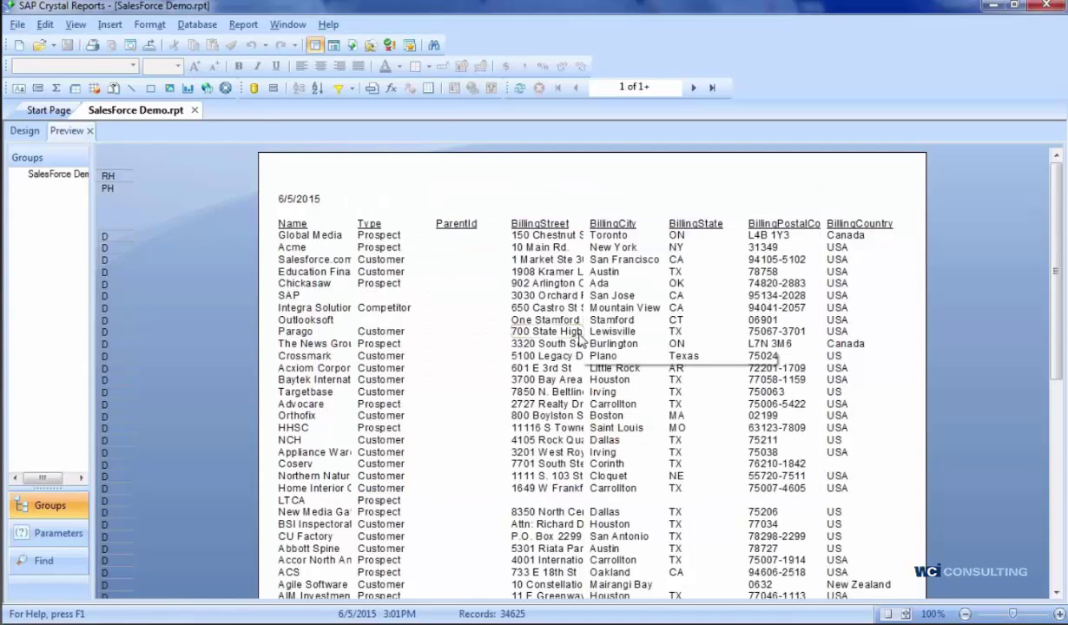
click(17, 24)
click(18, 26)
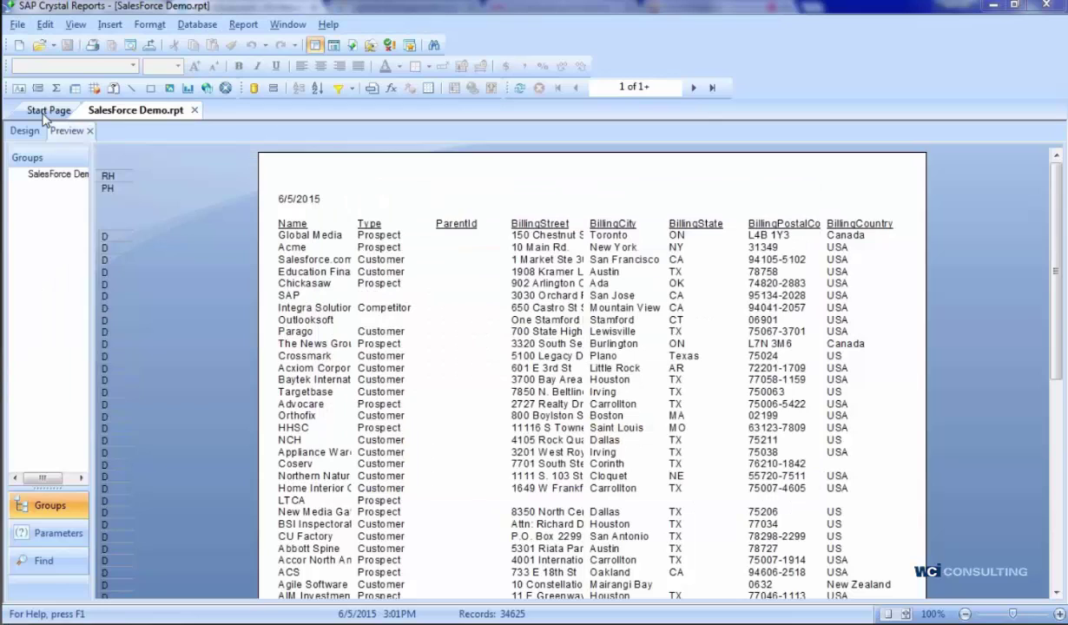
- Log on to the BusinessObjects Enterprise server with the Enterprise password
click(365, 412)
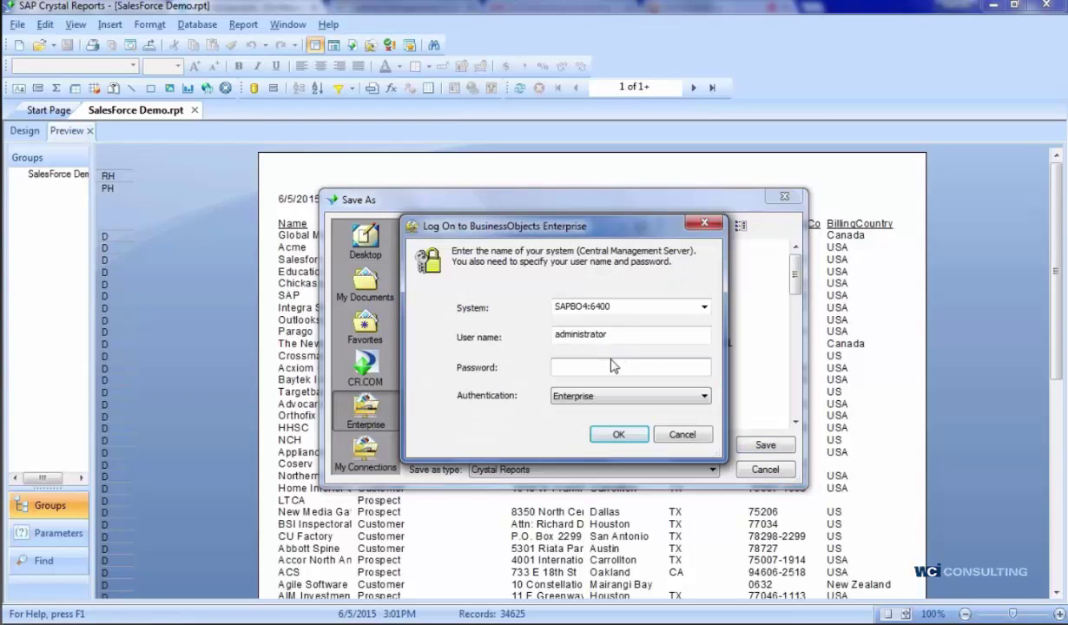
text(***)
key(BackSpace)
key(BackSpace)
key(BackSpace)
text(*********)
key(Return)
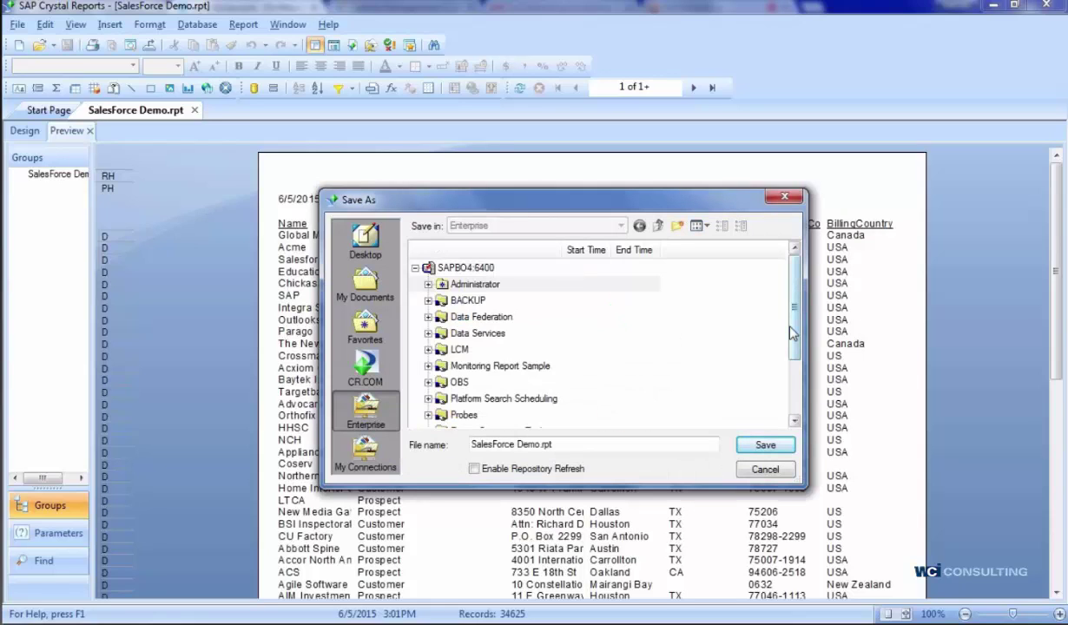
- Save over SalesforceDemo.rpt in the Enterprise Report Samples folder, confirming replacement
scroll(794, 423, down, 1)
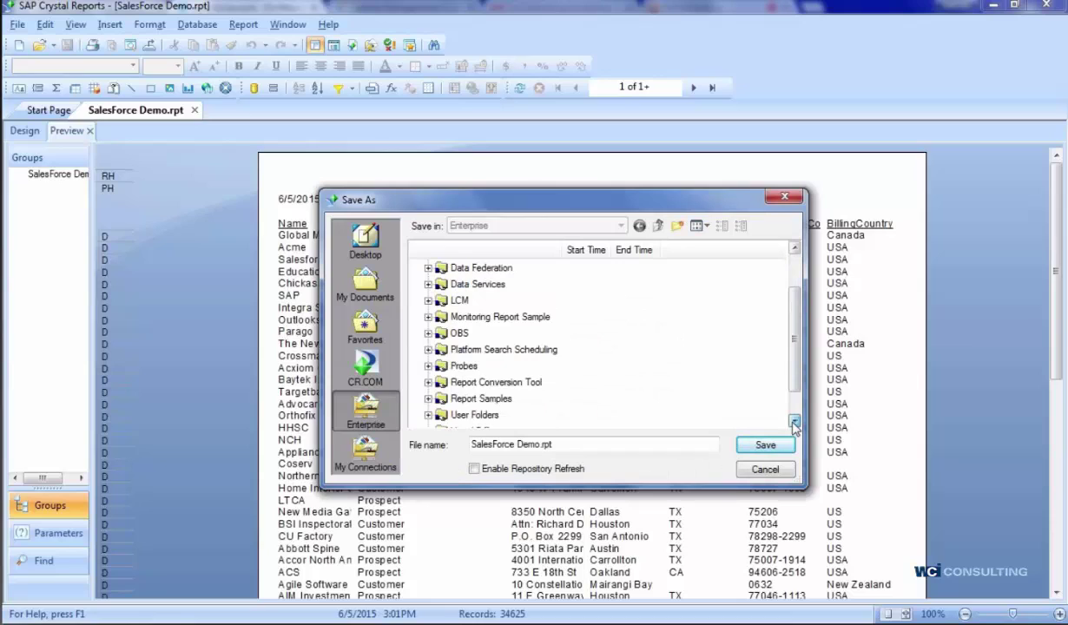
scroll(793, 423, down, 1)
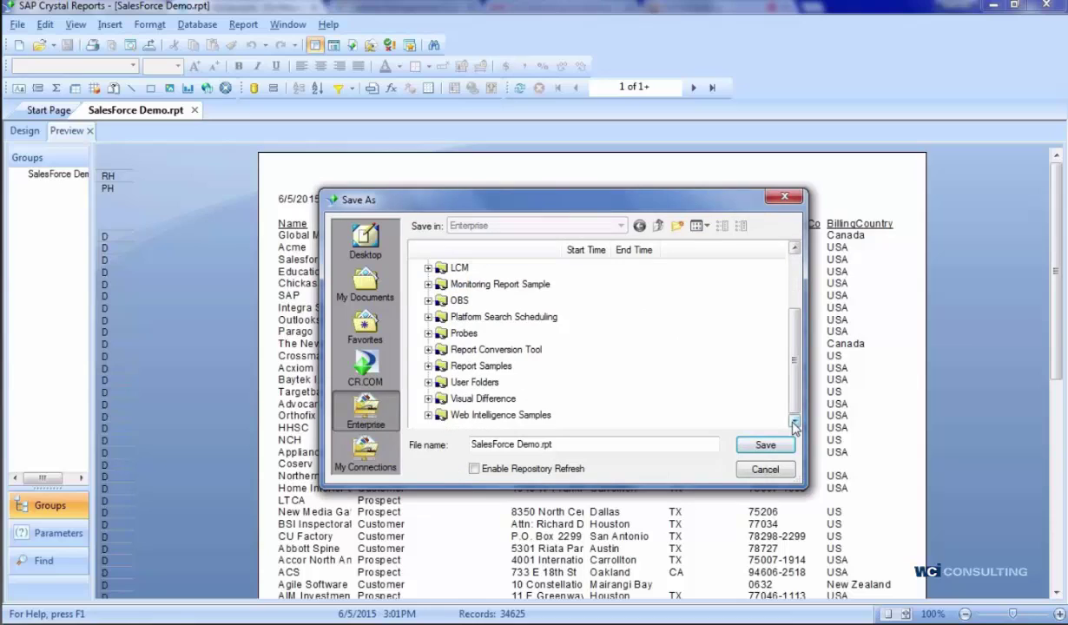
click(427, 366)
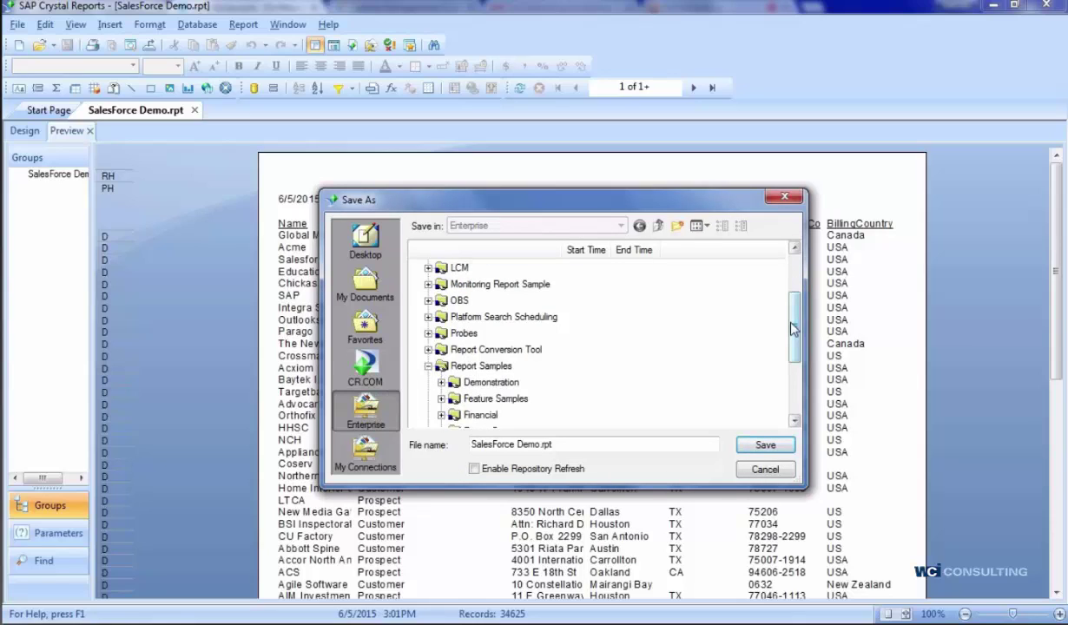
drag(792, 328, 795, 386)
click(501, 365)
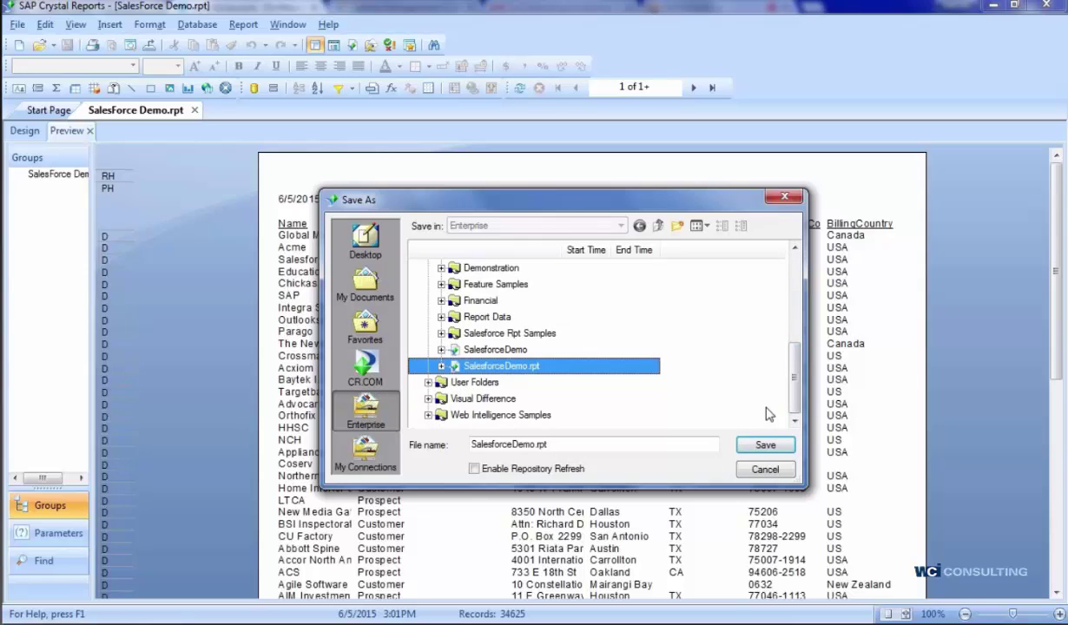
click(765, 445)
click(534, 374)
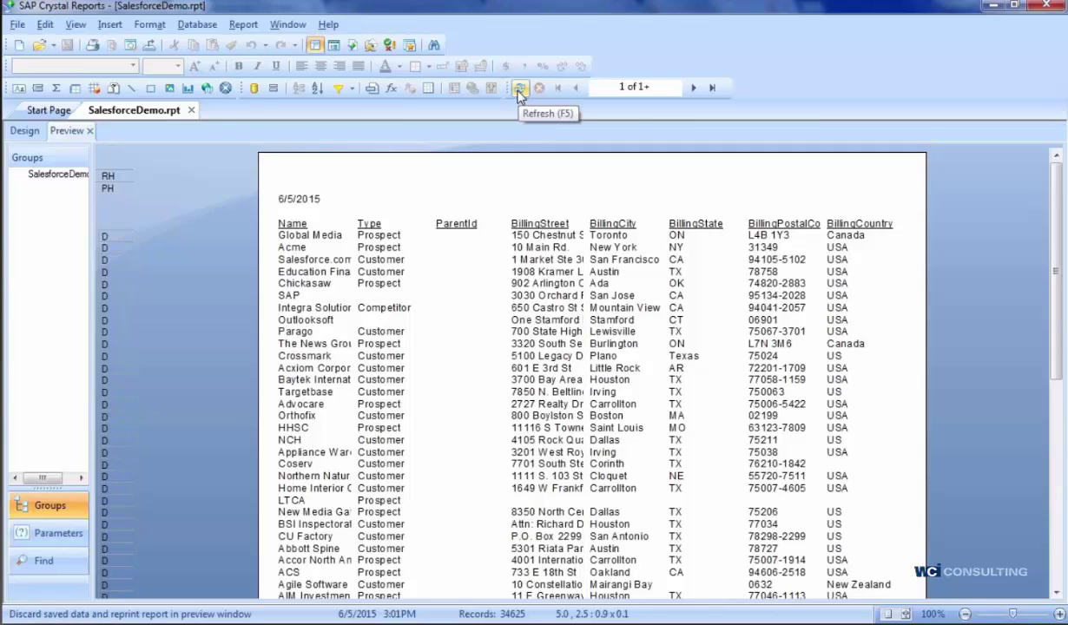
- Refresh the report, logging on to Salesforce with the password plus security token
click(517, 90)
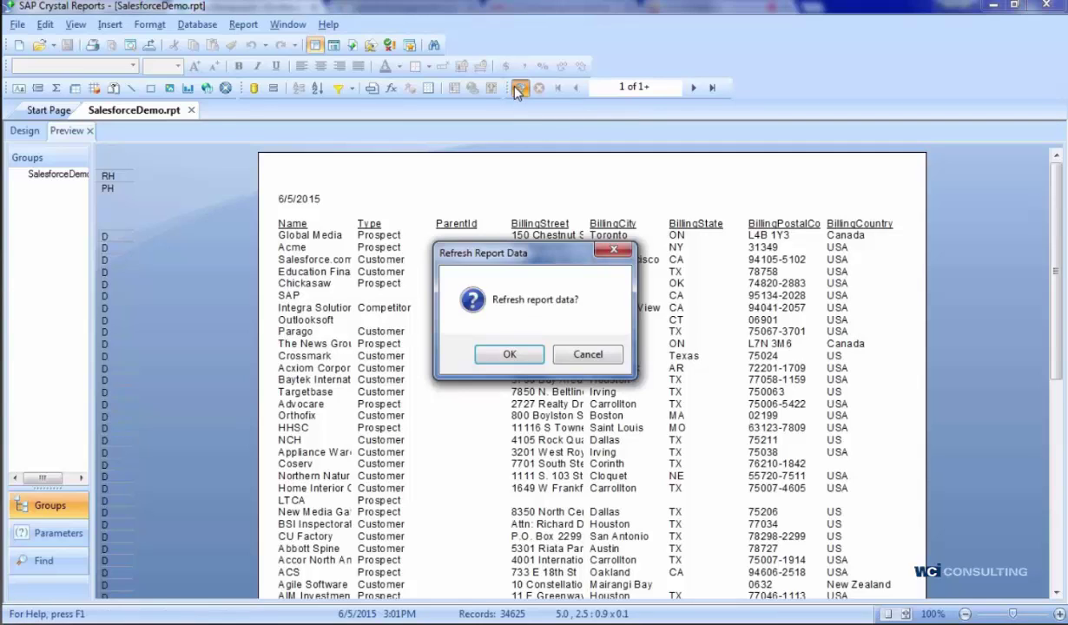
click(512, 356)
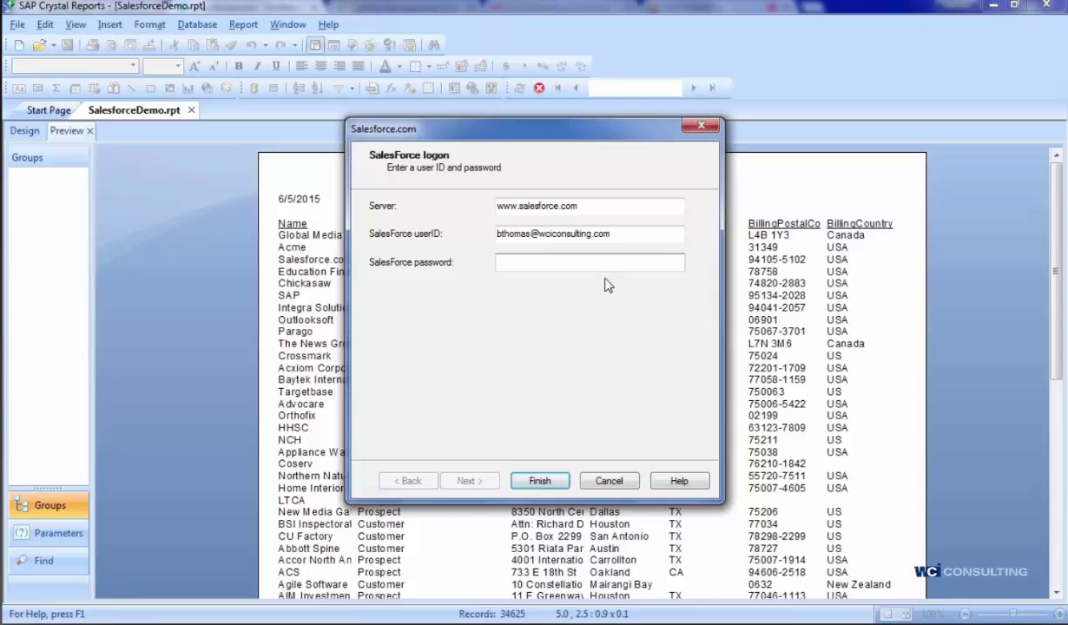
key(ctrl+v)
click(1065, 96)
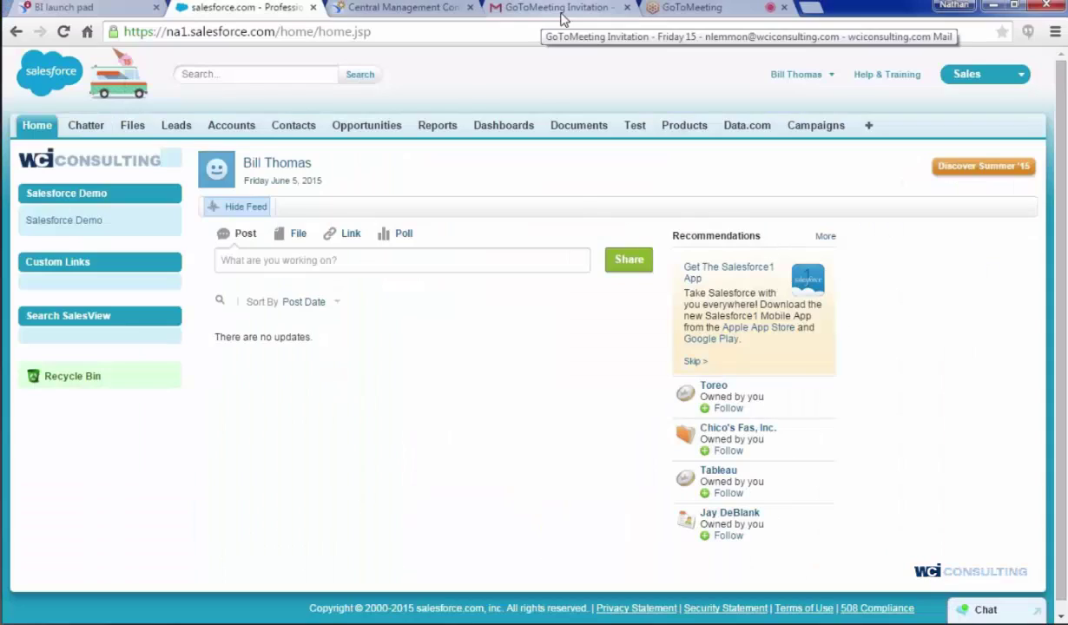
key(ctrl+v)
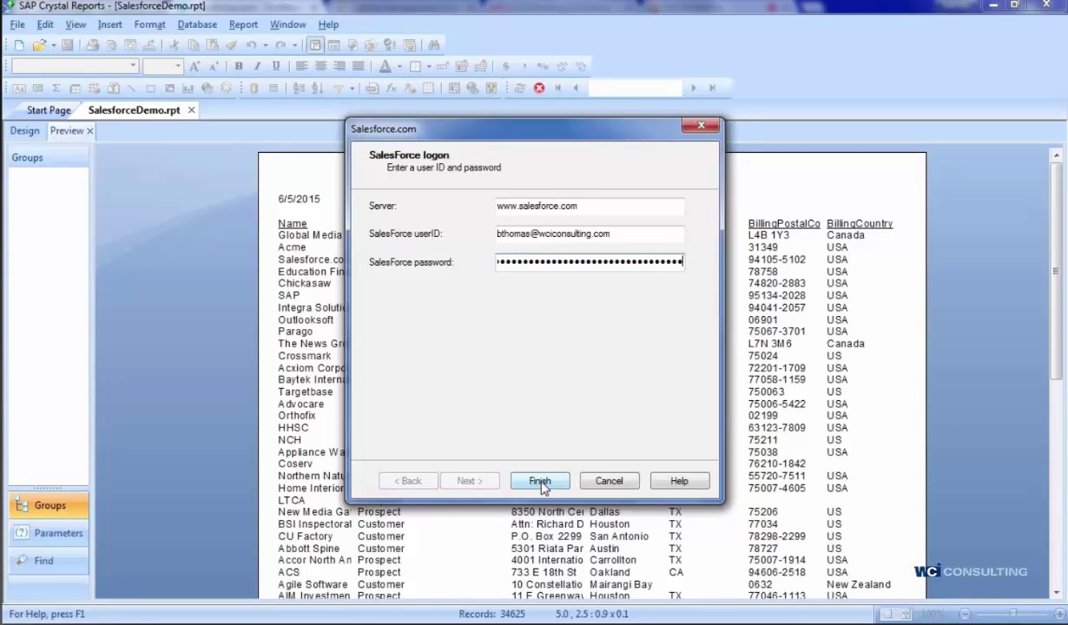
click(511, 263)
key(ctrl+a)
key(BackSpace)
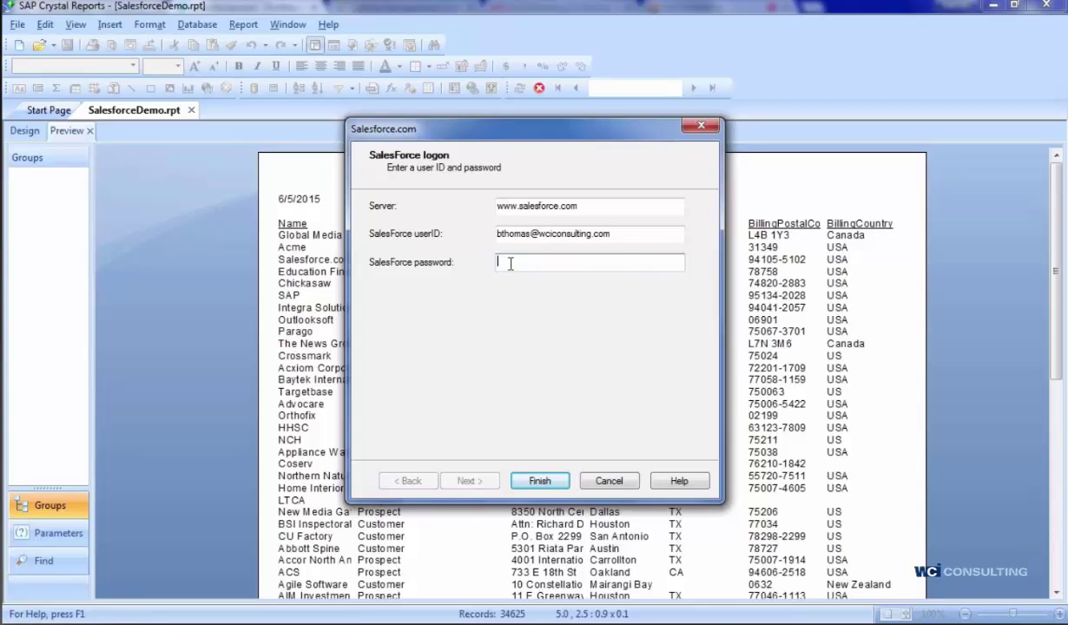
key(Return)
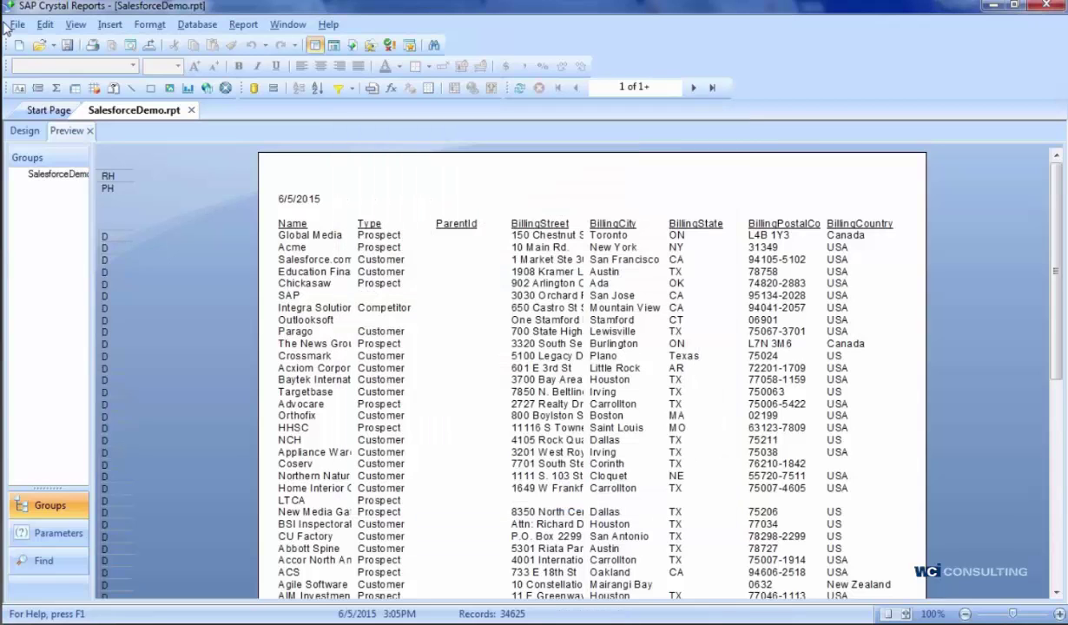
- Overwrite SalesforceDemo.rpt in Enterprise Report Samples with the refreshed report
click(18, 24)
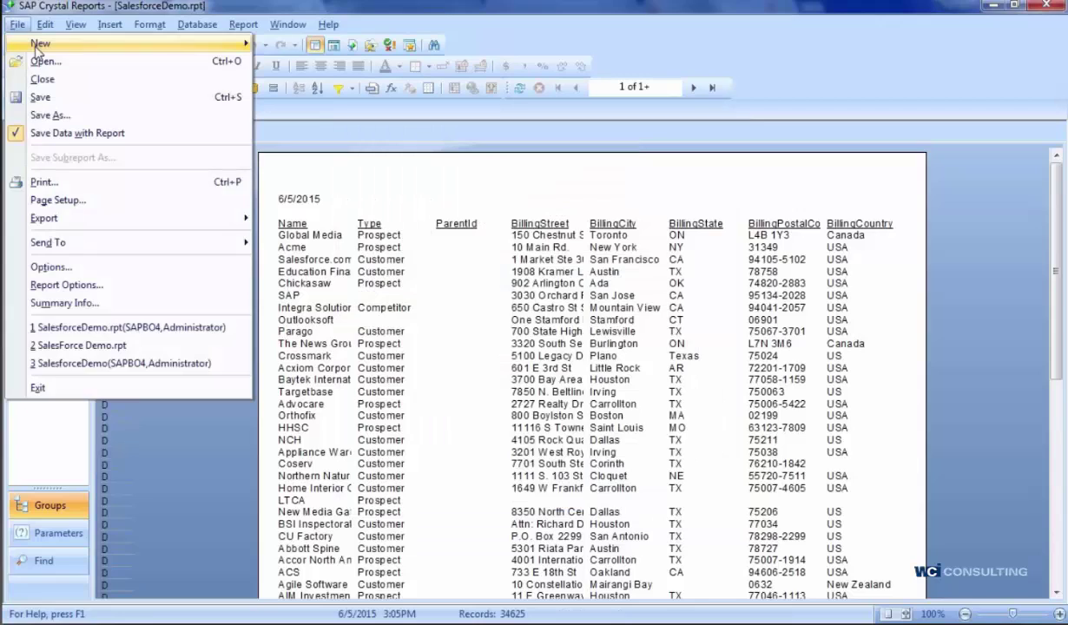
click(50, 114)
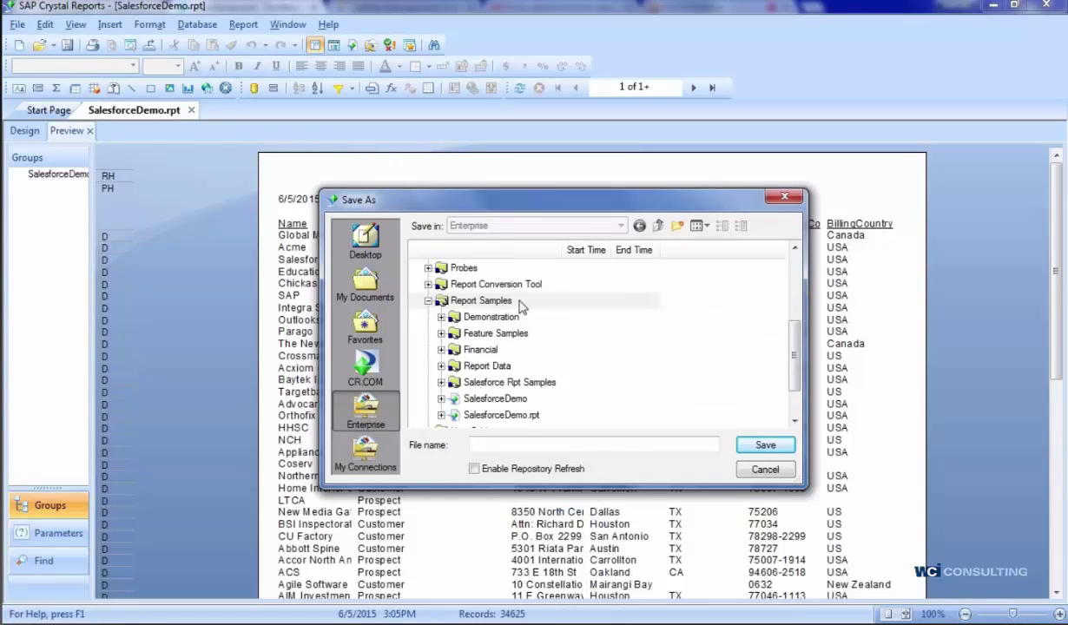
click(484, 301)
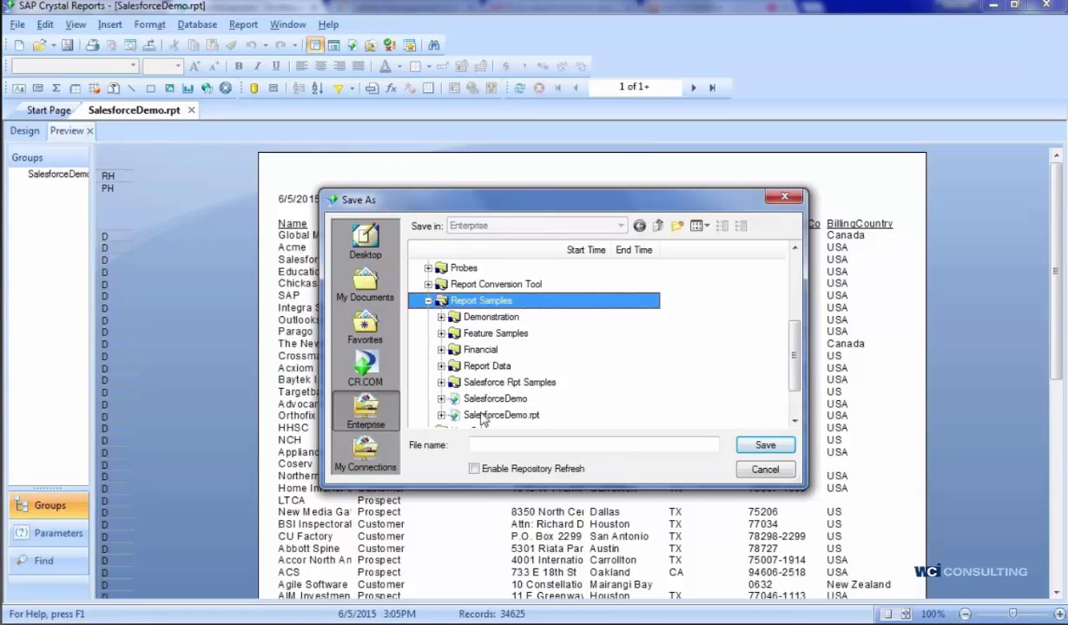
click(497, 415)
click(764, 445)
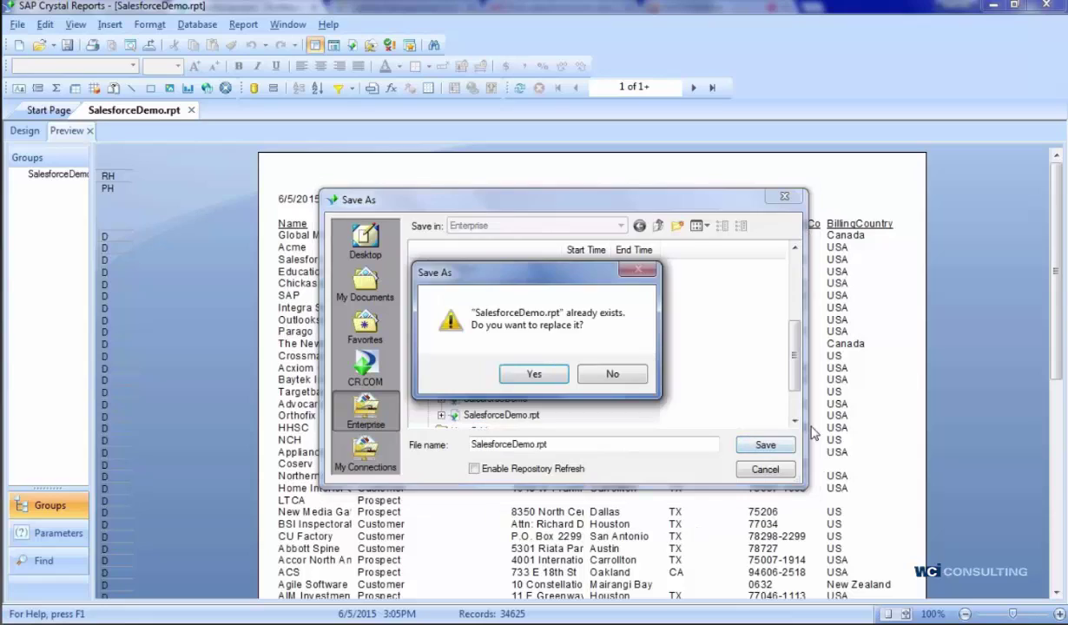
click(527, 373)
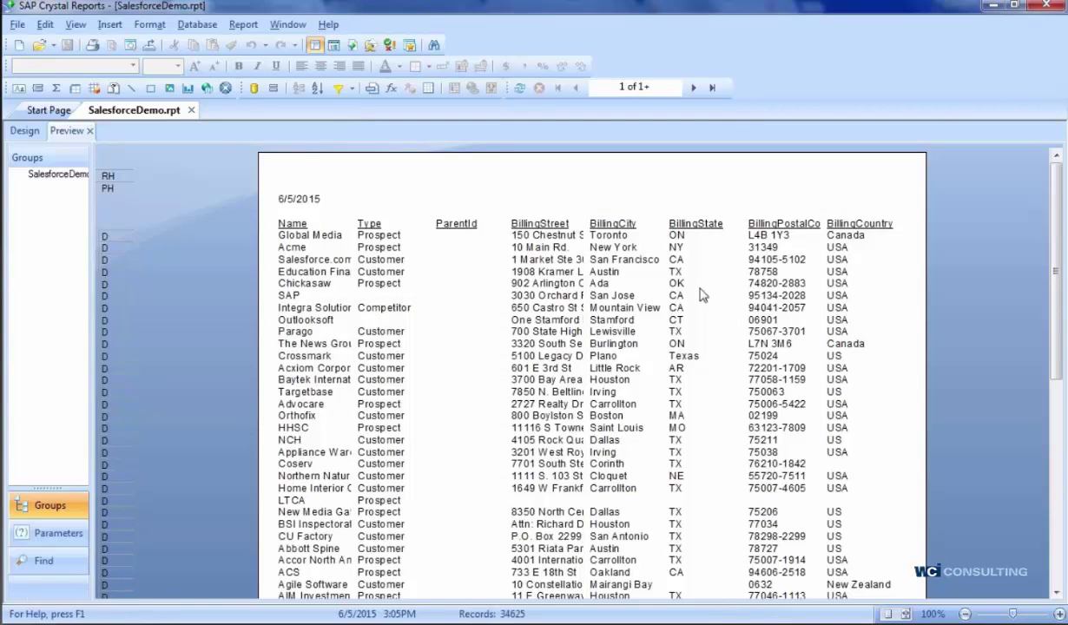
- Minimize Crystal Reports, then select SalesforceDemo.rpt in the CMC's Report Samples folder
click(998, 6)
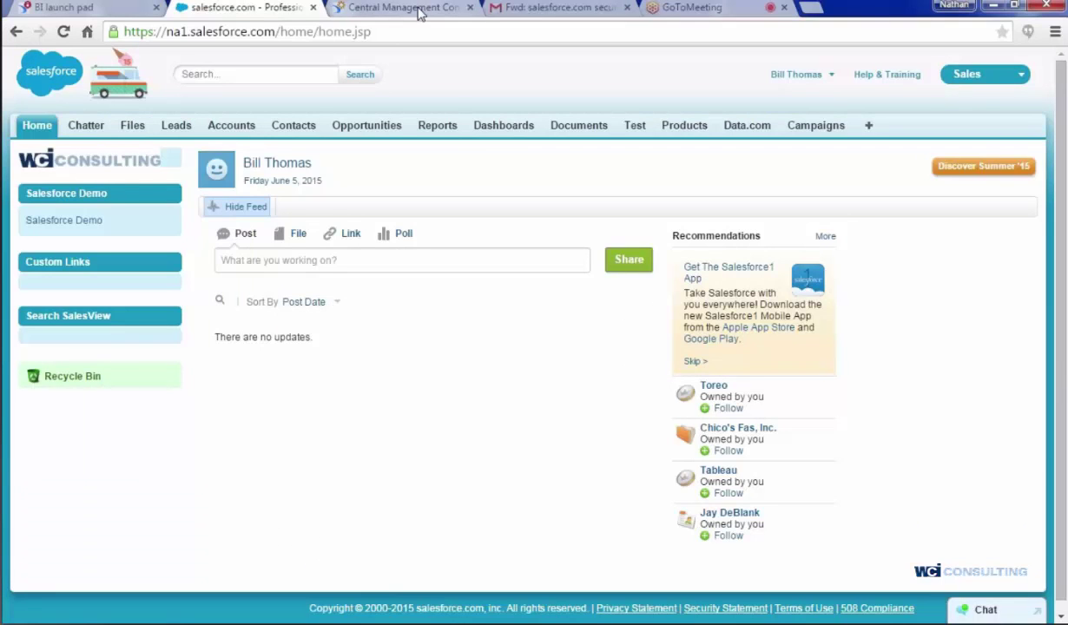
click(419, 9)
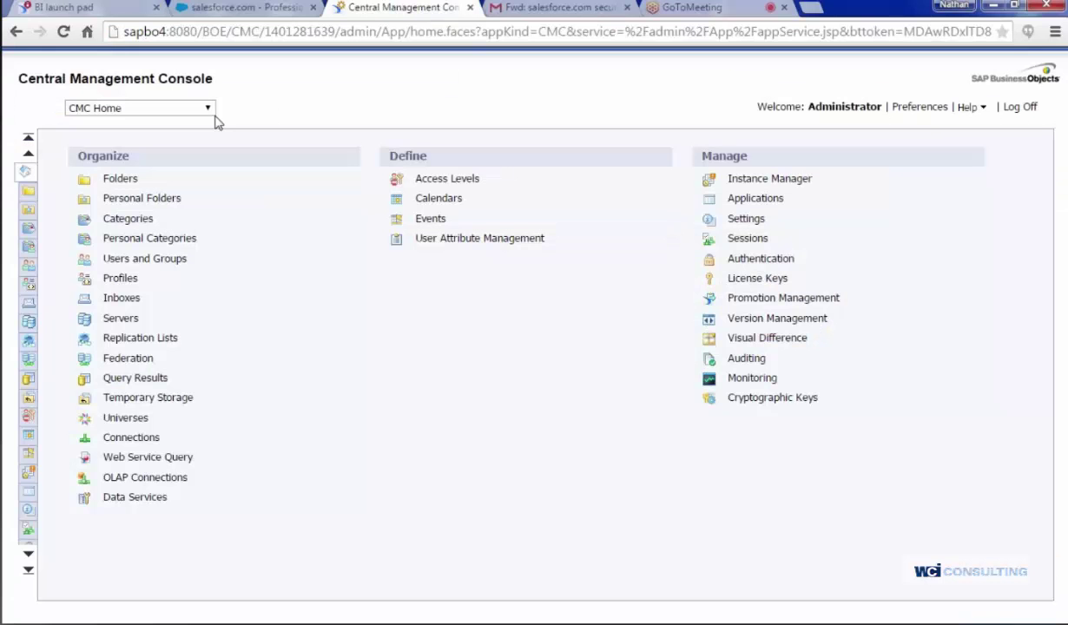
click(133, 182)
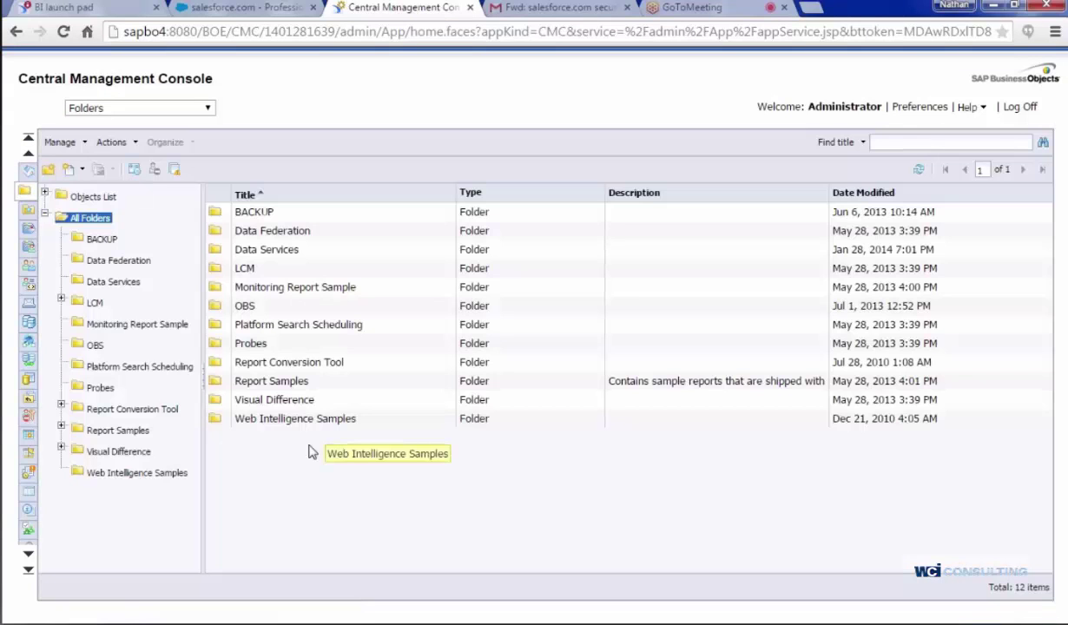
click(117, 431)
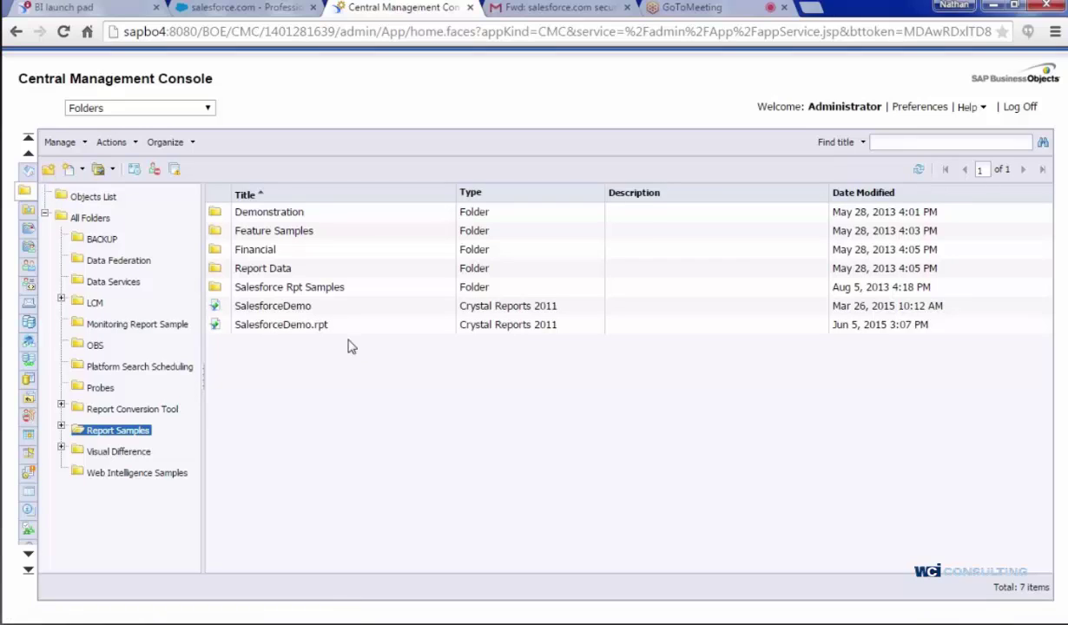
click(293, 330)
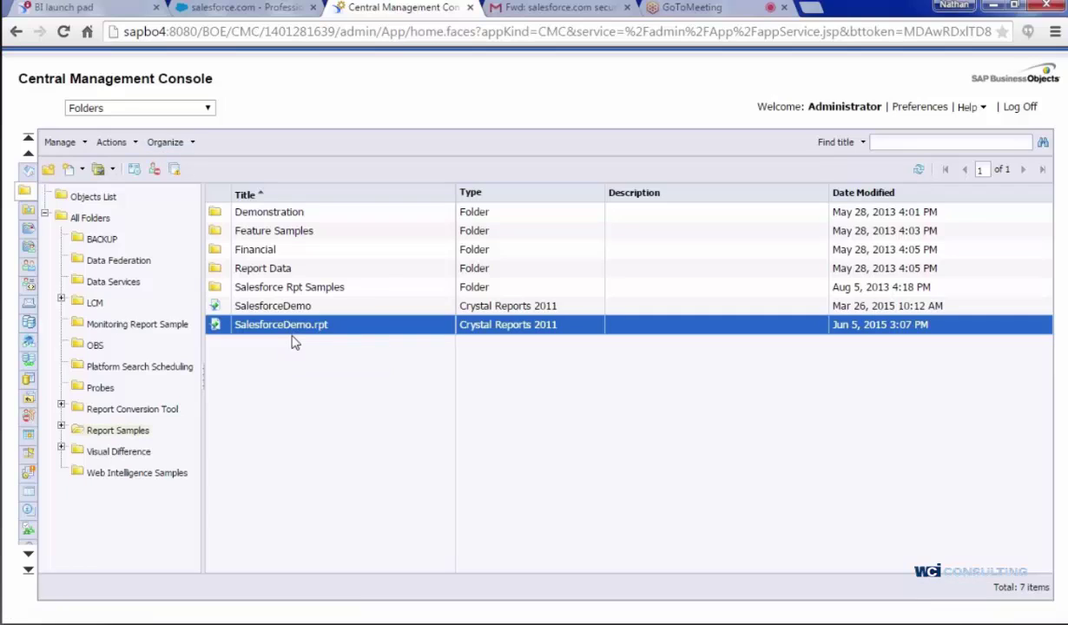
- Open SalesforceDemo.rpt's Database Configuration and keep 'Use same database logon as when report is run'
right_click(292, 341)
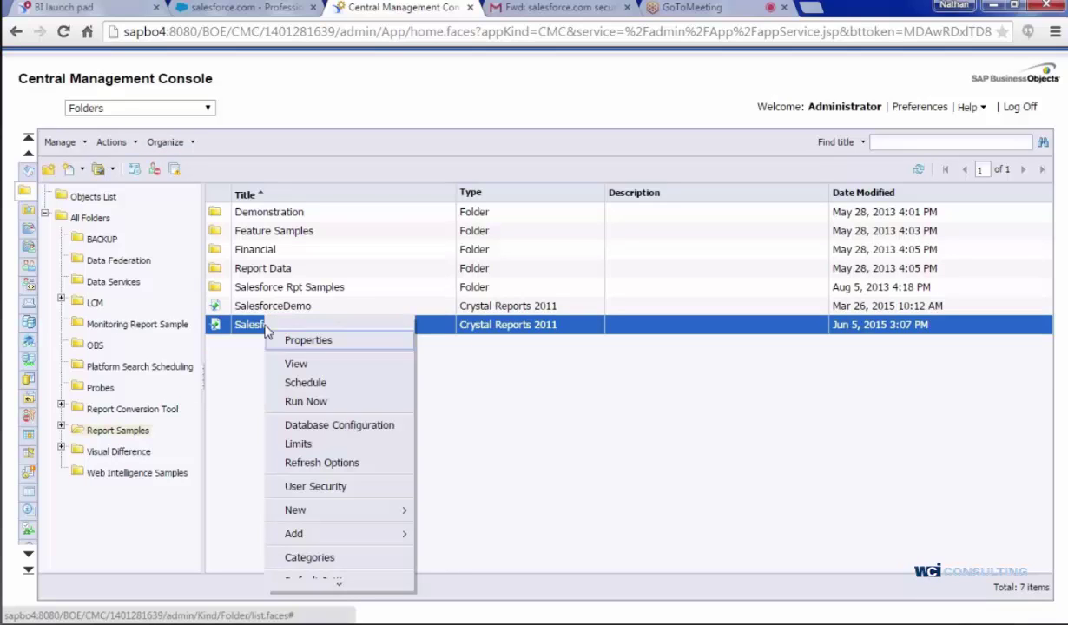
click(309, 426)
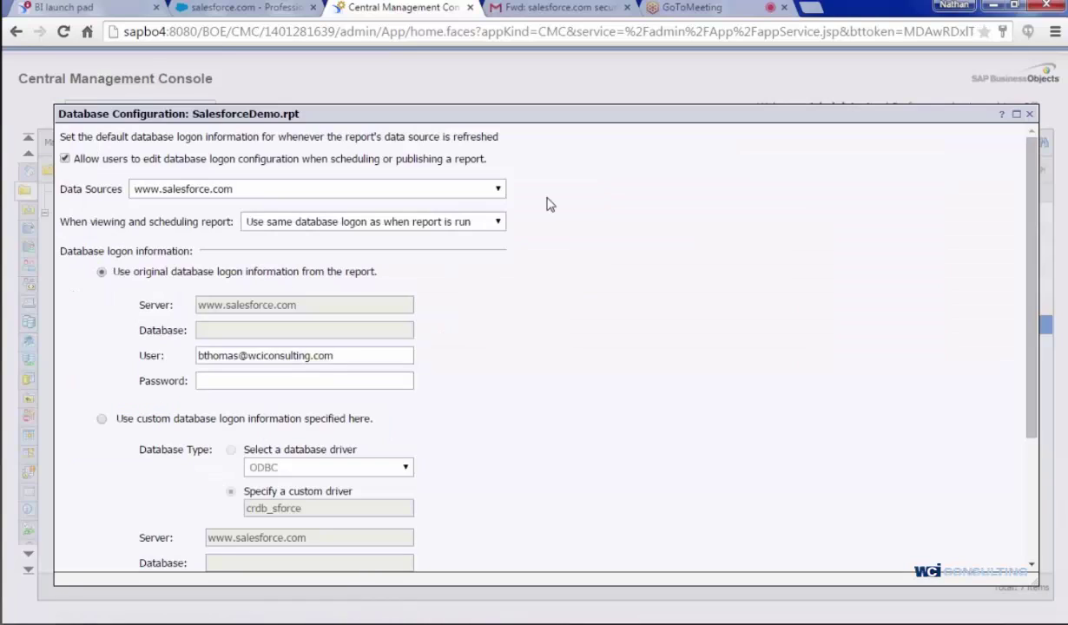
scroll(542, 204, down, 1)
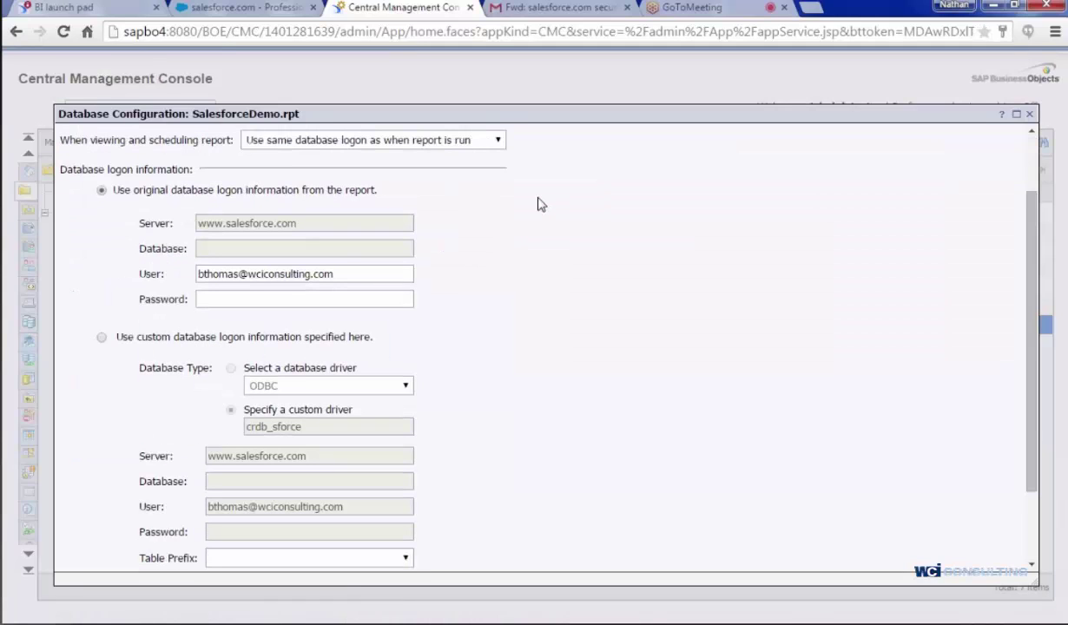
scroll(538, 204, up, 1)
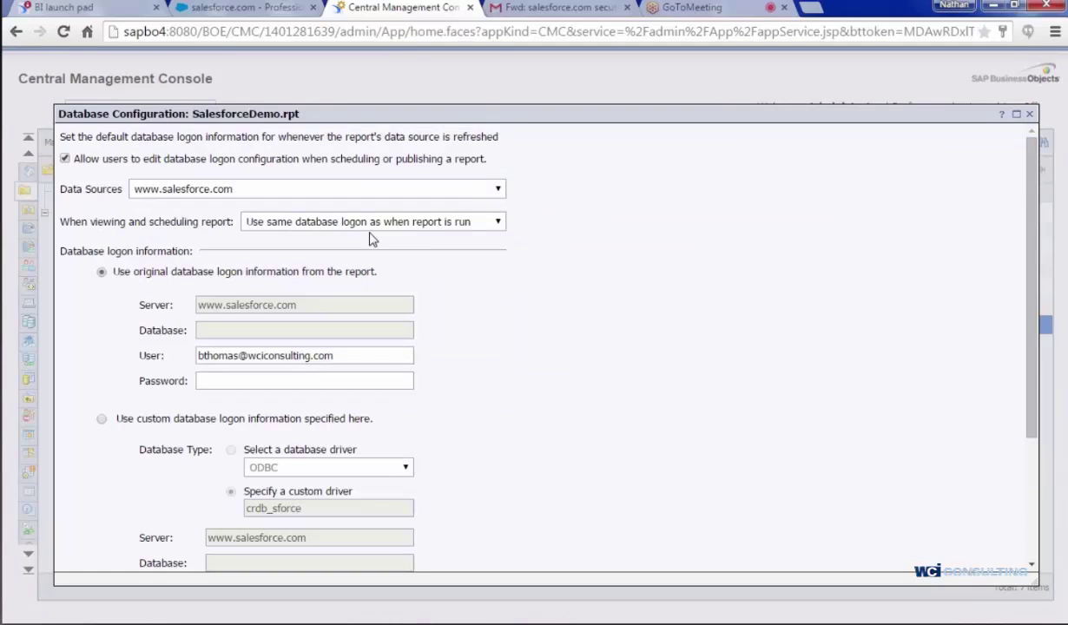
click(408, 222)
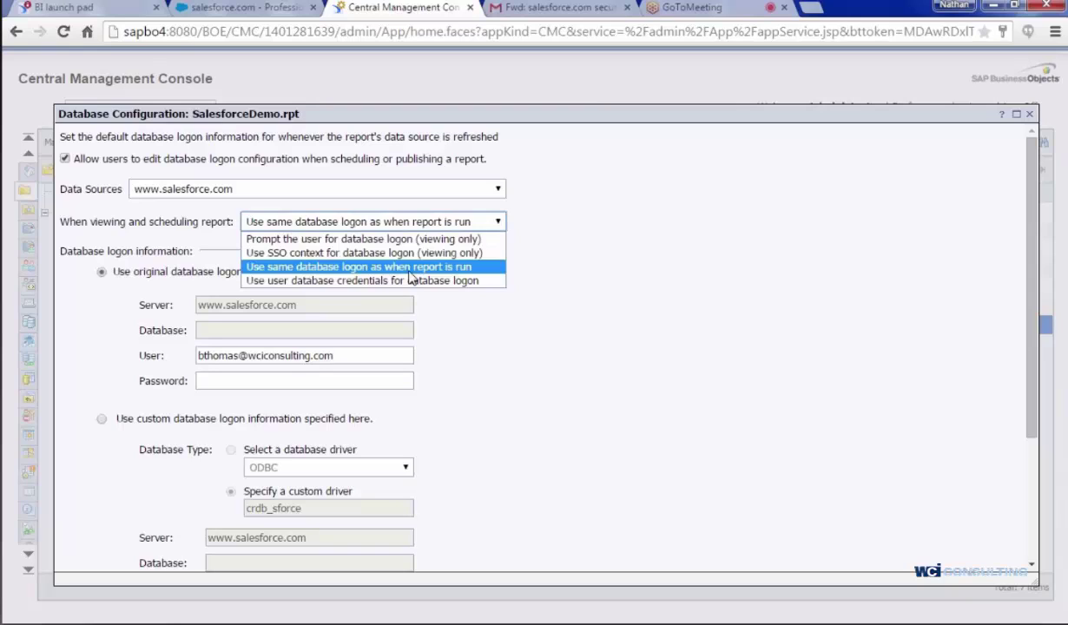
click(409, 269)
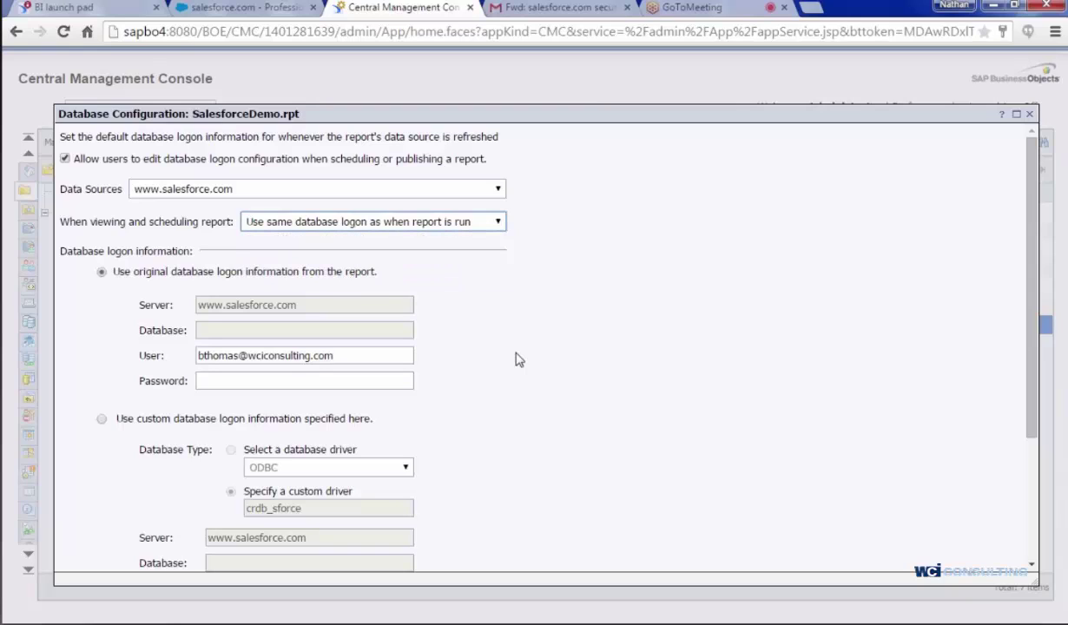
- Enter the Salesforce password with security token for the original database logon
click(354, 378)
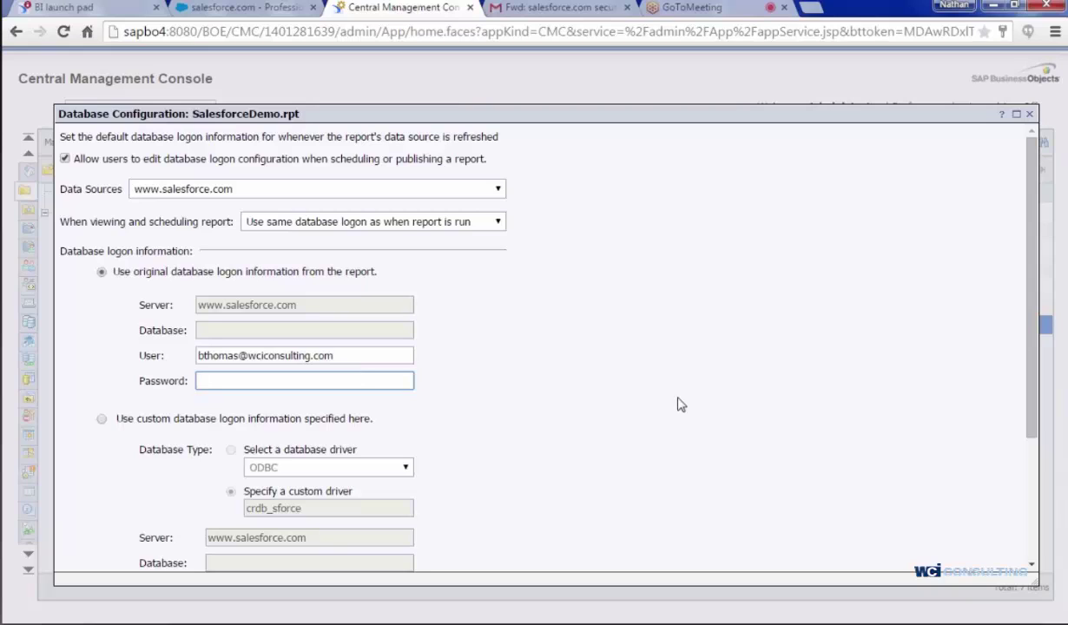
text(••••••••••••)
key(ctrl+v)
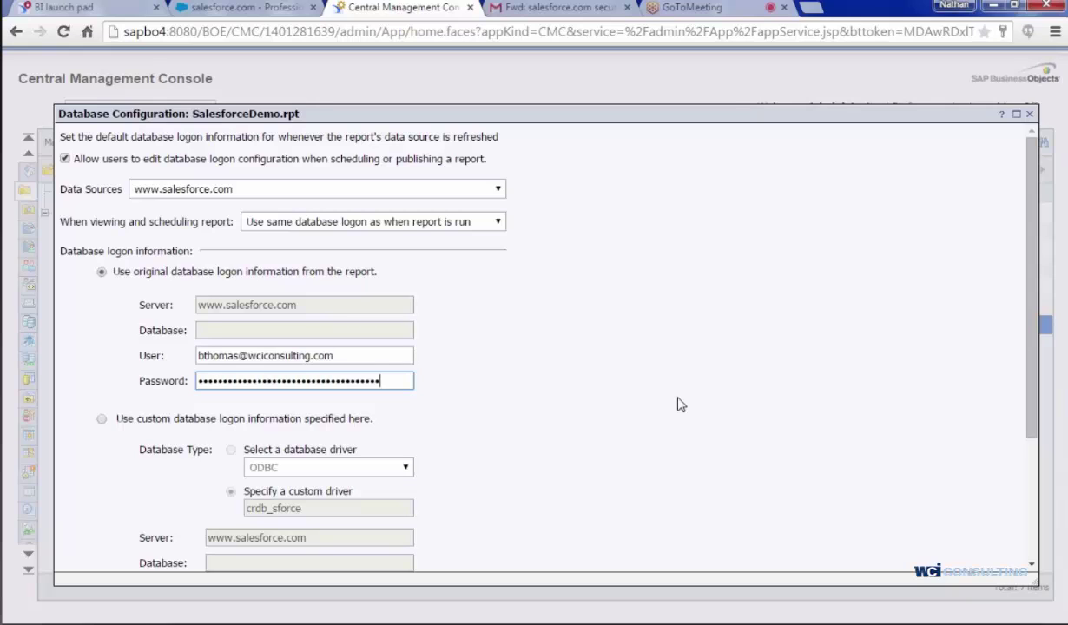
scroll(672, 338, down, 2)
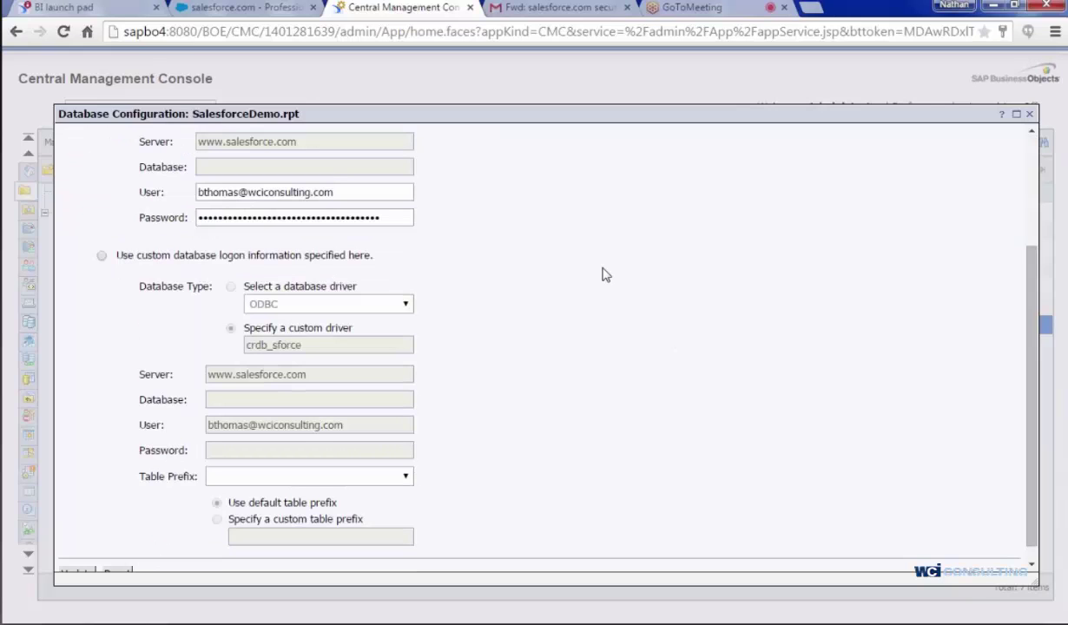
scroll(605, 274, down, 1)
- Update the Database Configuration so SalesforceDemo.rpt stores the Salesforce password
click(76, 564)
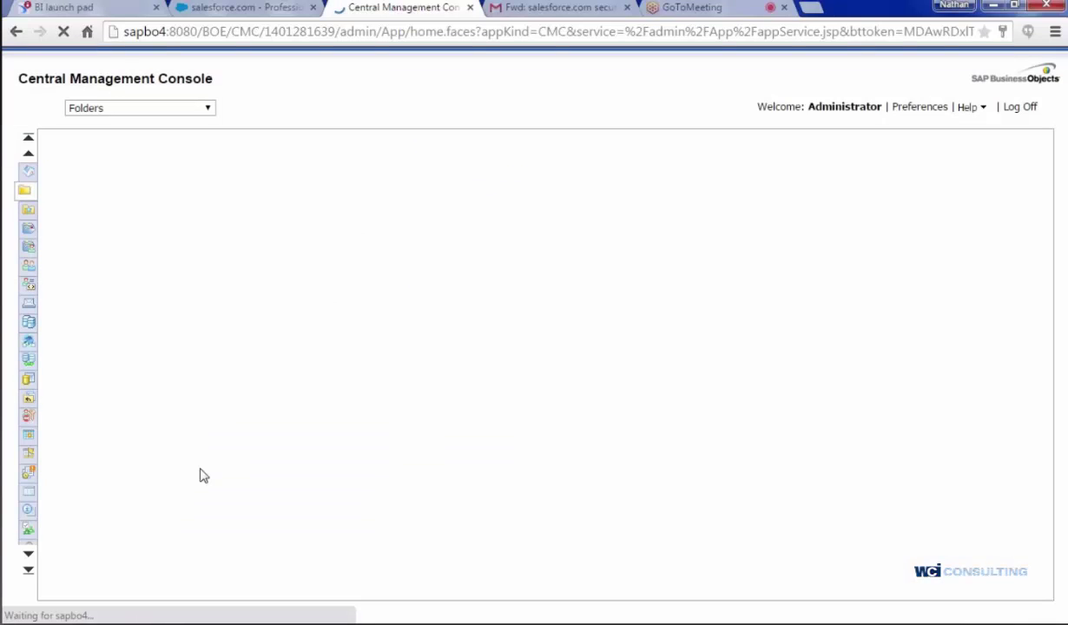